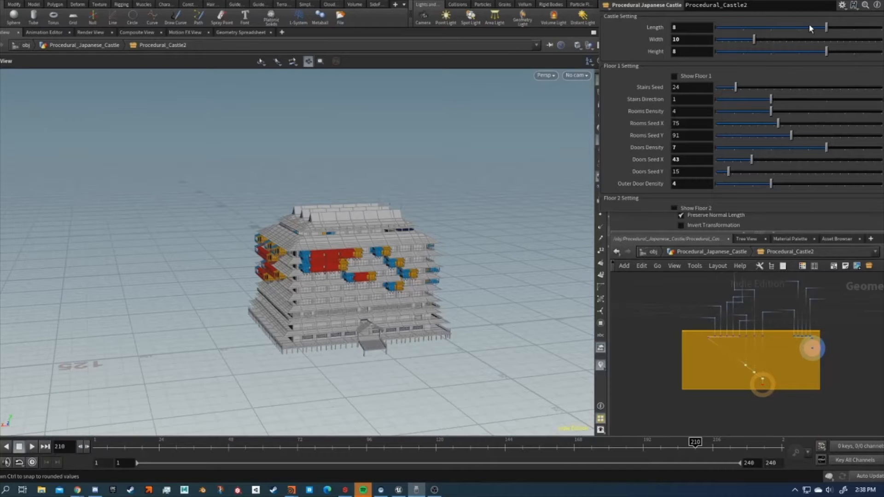
# Step: Set the castle's Length to 6 and Width to 13
pyautogui.moveTo(802, 30); pyautogui.dragTo(786, 34)
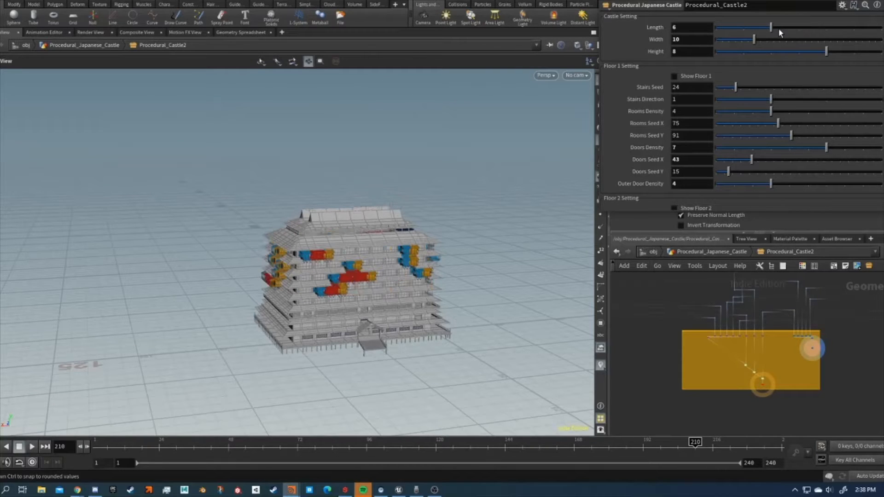
pyautogui.moveTo(765, 37); pyautogui.dragTo(778, 37)
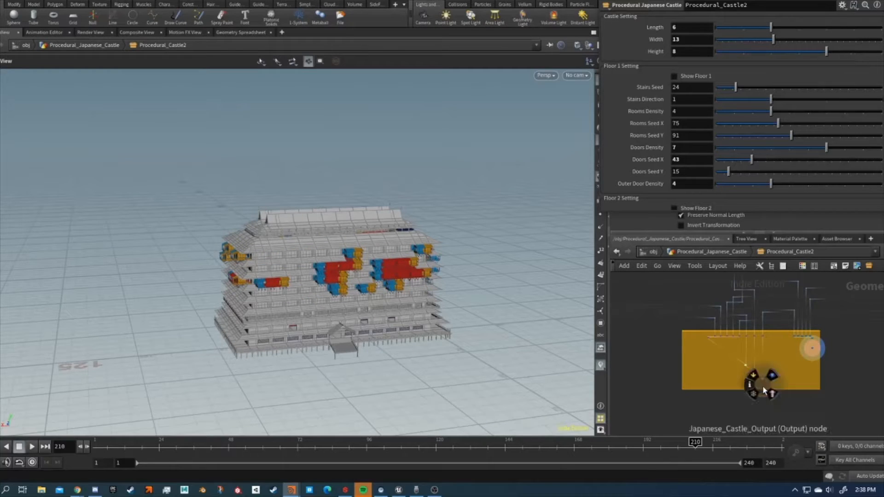
# Step: Display the Japanese_Castle_Output node in the viewport and show its point numbers
pyautogui.click(772, 378)
pyautogui.moveTo(442, 295); pyautogui.dragTo(507, 257)
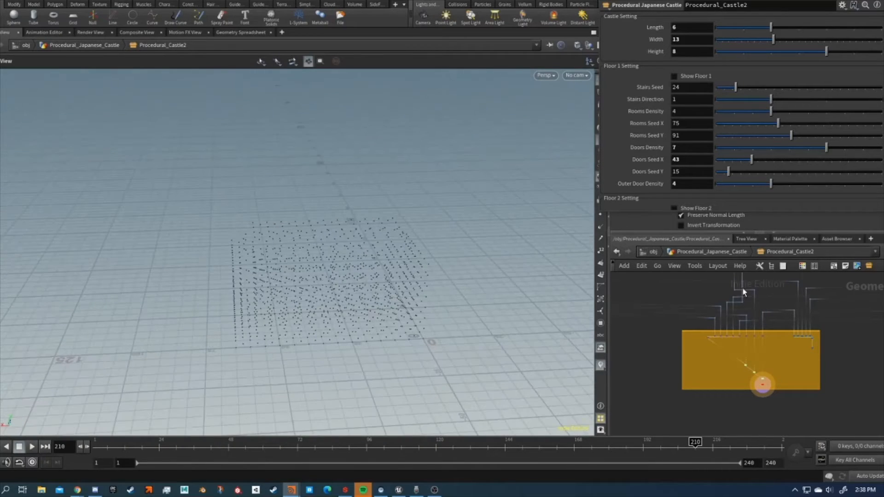
pyautogui.click(600, 252)
# Step: Find the red starting-points box above the 1st Floor network and display its merge3 node to inspect the corner points
pyautogui.scroll(-6, 690, 311)
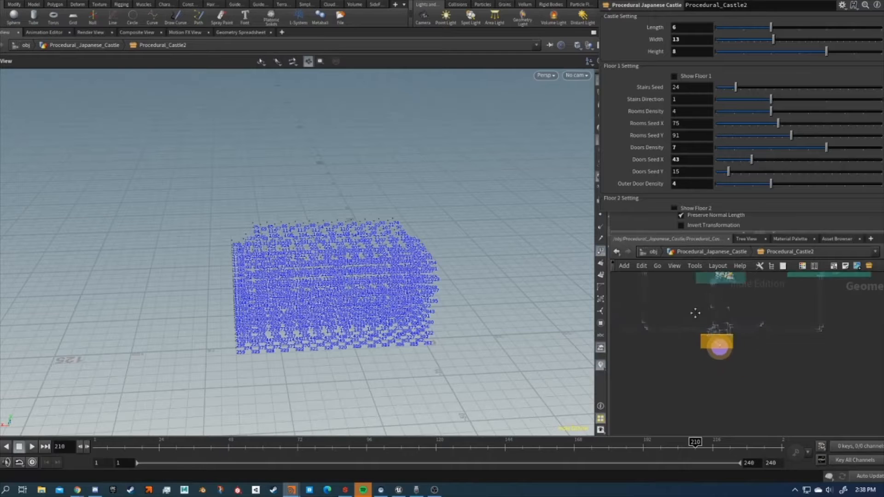
pyautogui.scroll(6, 724, 334)
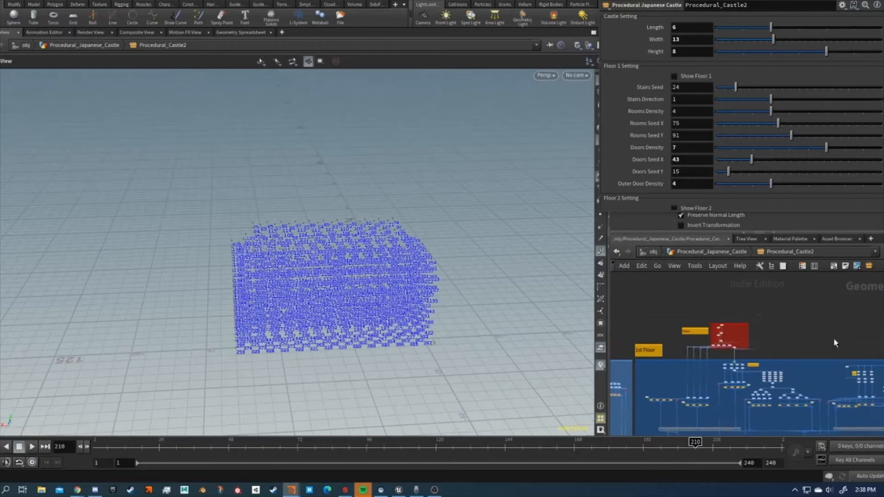
pyautogui.scroll(5, 783, 372)
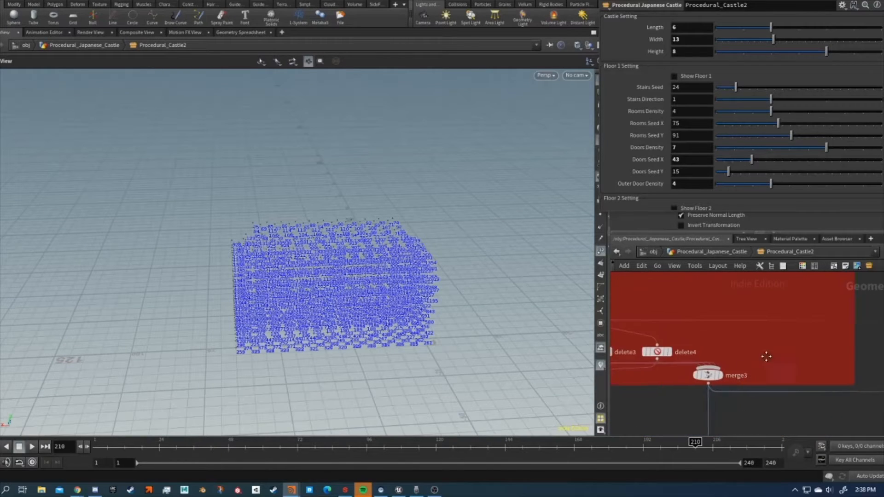
pyautogui.scroll(-2, 801, 345)
pyautogui.scroll(2, 811, 339)
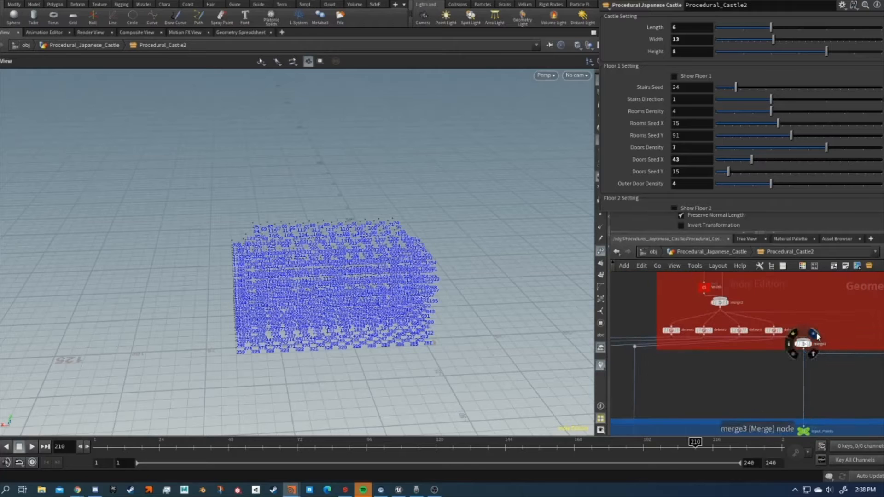
pyautogui.click(814, 334)
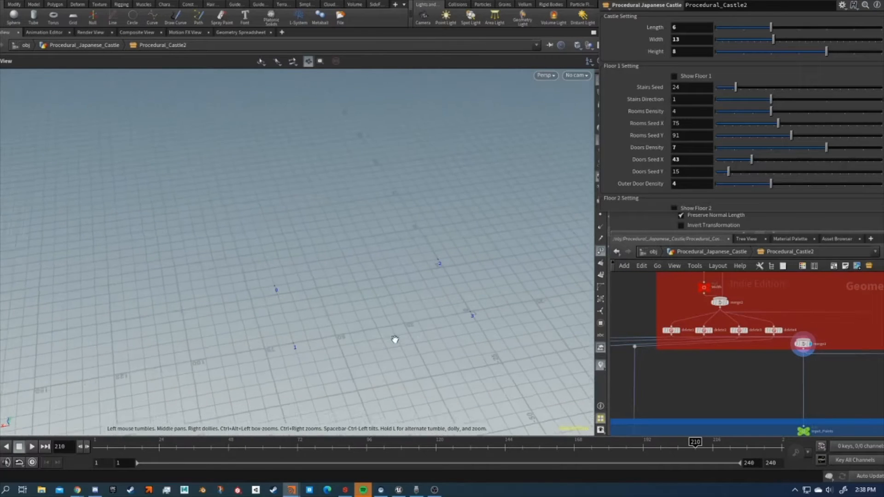
pyautogui.moveTo(371, 328); pyautogui.dragTo(439, 312)
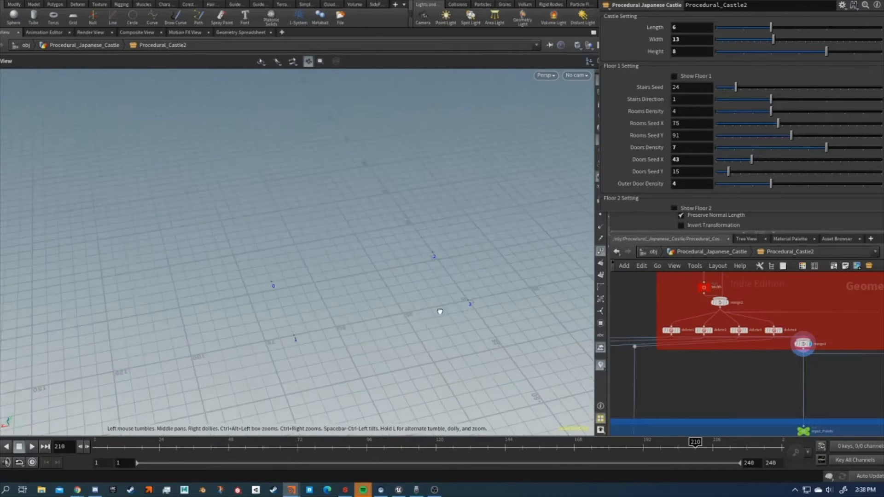
# Step: Display the first grid node in the red box under the "Start here: grid" note
pyautogui.scroll(-5, 794, 322)
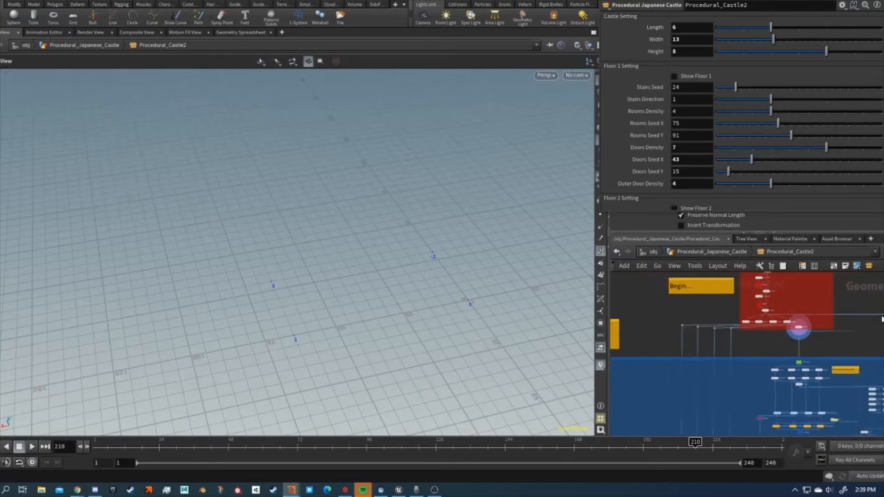
pyautogui.moveTo(852, 325); pyautogui.dragTo(720, 342, button='middle')
pyautogui.moveTo(865, 340); pyautogui.dragTo(643, 348, button='middle')
pyautogui.scroll(3, 708, 337)
pyautogui.moveTo(776, 311); pyautogui.dragTo(783, 373, button='middle')
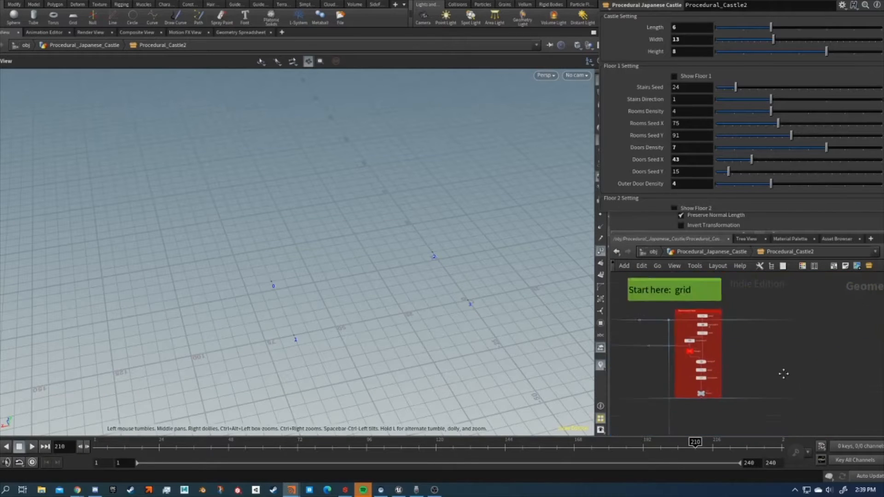
pyautogui.scroll(3, 710, 316)
pyautogui.click(707, 316)
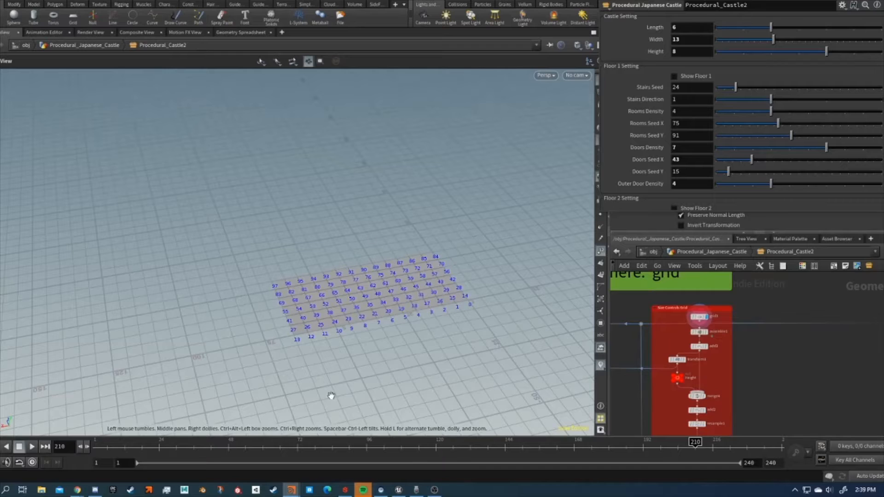
# Step: Set the castle's Width to 12 and display the merge3 corner points again
pyautogui.scroll(-6, 757, 336)
pyautogui.moveTo(661, 377); pyautogui.dragTo(844, 327, button='middle')
pyautogui.moveTo(677, 315); pyautogui.dragTo(799, 303, button='middle')
pyautogui.scroll(5, 730, 303)
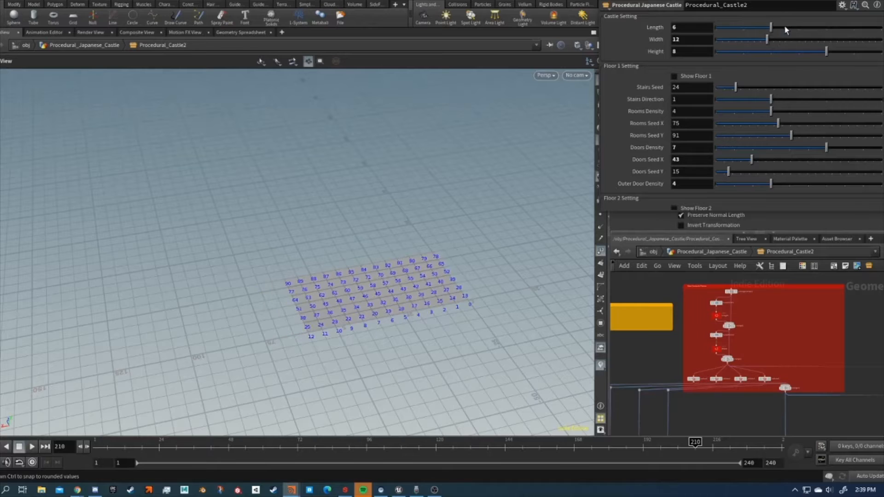
pyautogui.moveTo(812, 348); pyautogui.dragTo(856, 286, button='middle')
pyautogui.scroll(2, 813, 321)
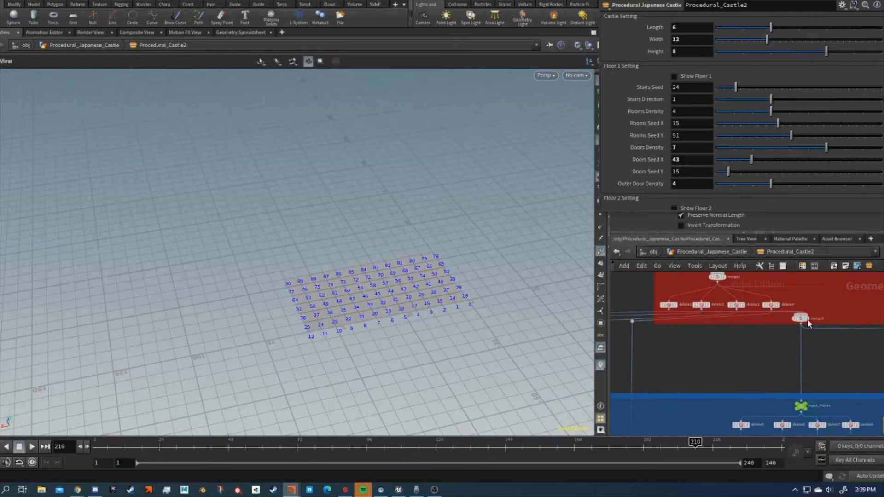
pyautogui.click(812, 314)
# Step: Display the FL1_Roof_Corner node of the first floor and hide the point numbers
pyautogui.scroll(-4, 754, 341)
pyautogui.moveTo(736, 349); pyautogui.dragTo(761, 341, button='middle')
pyautogui.scroll(3, 767, 301)
pyautogui.scroll(3, 759, 341)
pyautogui.moveTo(746, 305); pyautogui.dragTo(768, 365, button='middle')
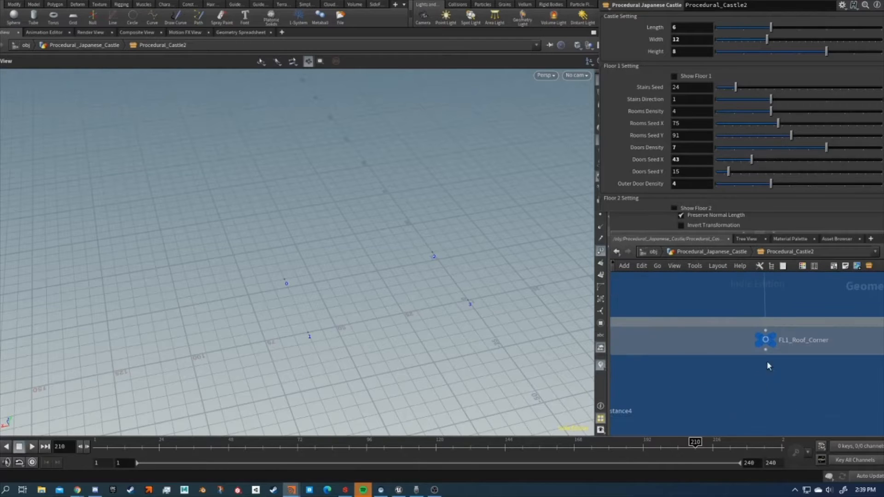
pyautogui.click(772, 337)
pyautogui.scroll(-3, 733, 385)
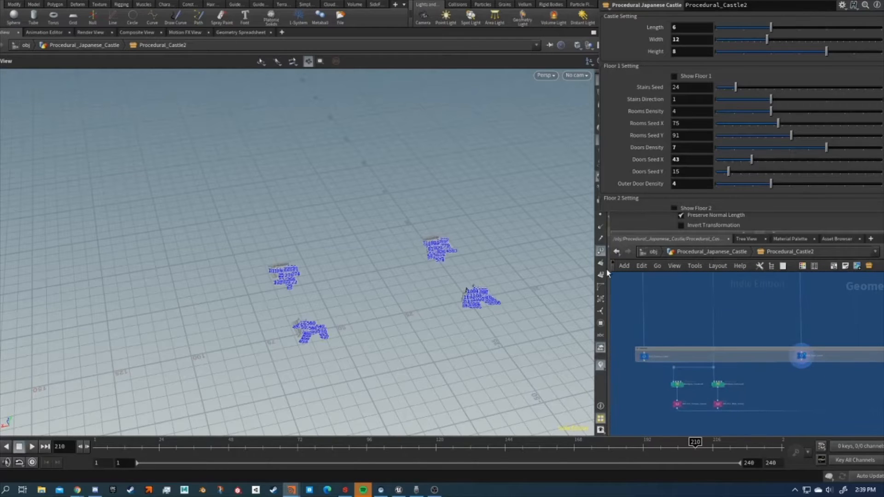
pyautogui.click(602, 254)
# Step: Display the first floor's terrace corner node, followed by the FL1_External_Wall_Corner node
pyautogui.scroll(3, 502, 321)
pyautogui.scroll(1, 693, 361)
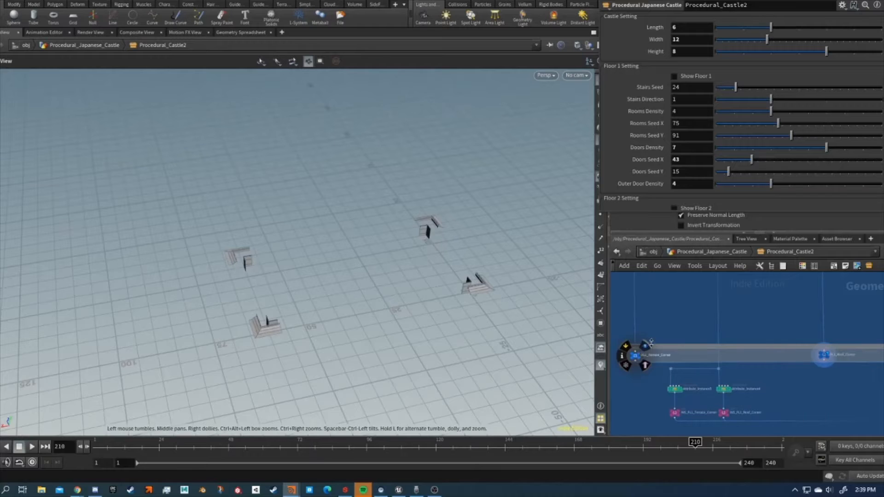
pyautogui.moveTo(637, 362)
pyautogui.click(645, 346)
pyautogui.scroll(-3, 821, 357)
pyautogui.scroll(4, 848, 365)
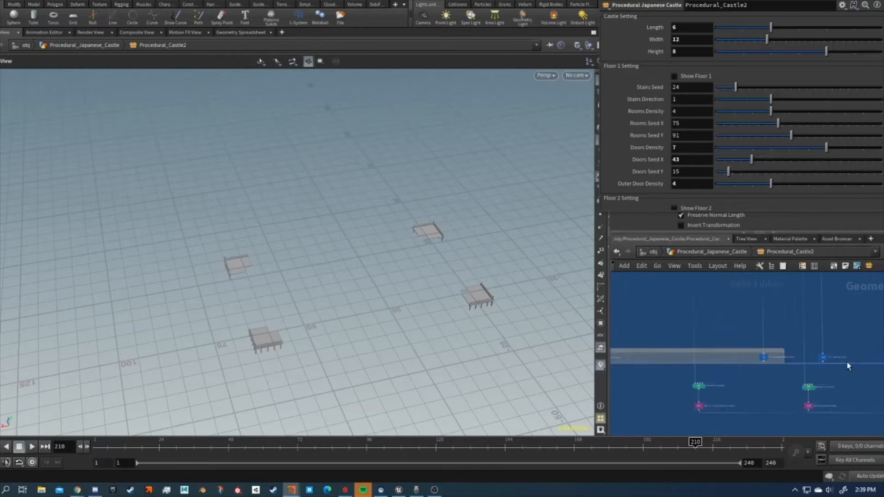
pyautogui.moveTo(729, 364)
pyautogui.click(738, 347)
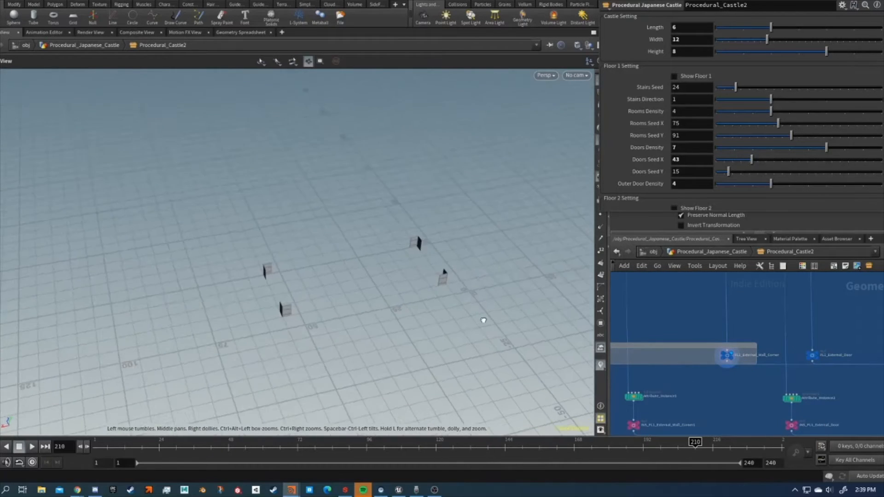
# Step: Display the FL1_External_Door node to view the first floor's exterior door pieces
pyautogui.scroll(-2, 800, 350)
pyautogui.scroll(-3, 849, 371)
pyautogui.moveTo(852, 378); pyautogui.dragTo(771, 362, button='middle')
pyautogui.scroll(-2, 771, 362)
pyautogui.scroll(2, 771, 356)
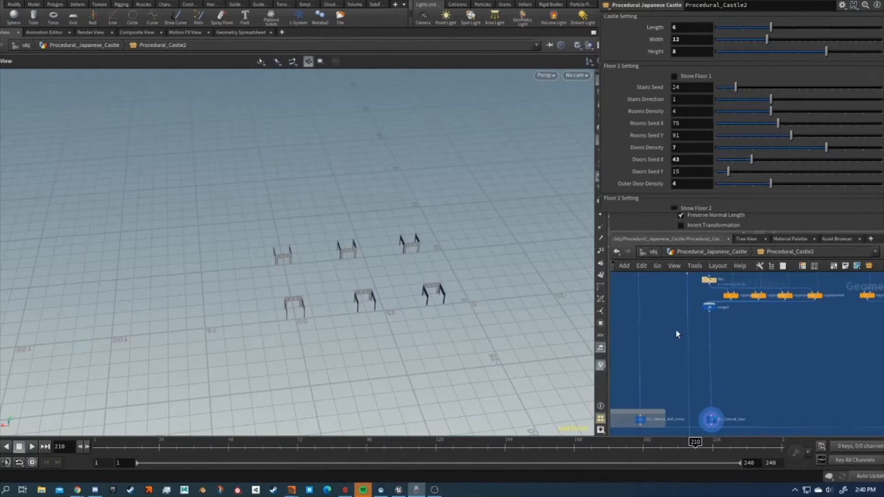
# Step: Trace the exterior door network upstream and display the merge node above grouprange1 with point numbers shown
pyautogui.scroll(-3, 676, 334)
pyautogui.moveTo(748, 335); pyautogui.dragTo(736, 401, button='middle')
pyautogui.scroll(2, 733, 392)
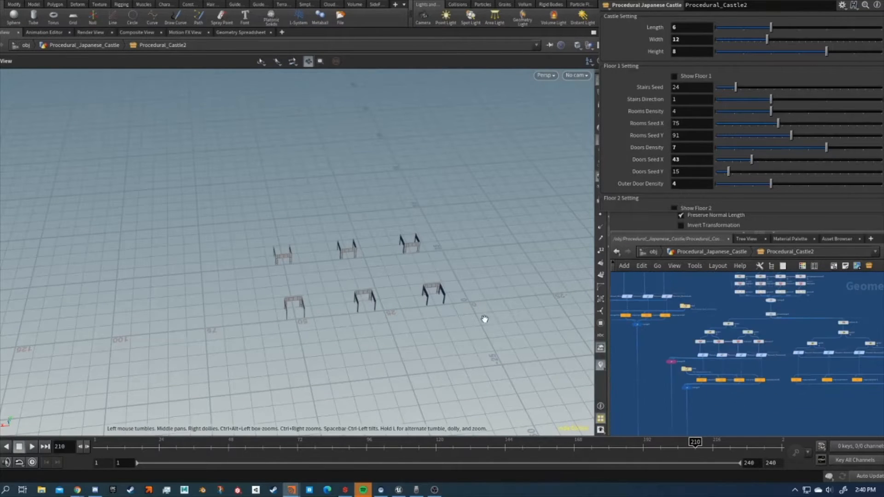
pyautogui.moveTo(485, 319)
pyautogui.mouseDown()
pyautogui.moveTo(463, 320)
pyautogui.moveTo(472, 318)
pyautogui.mouseUp()
pyautogui.scroll(3, 751, 347)
pyautogui.moveTo(802, 315); pyautogui.dragTo(784, 424, button='middle')
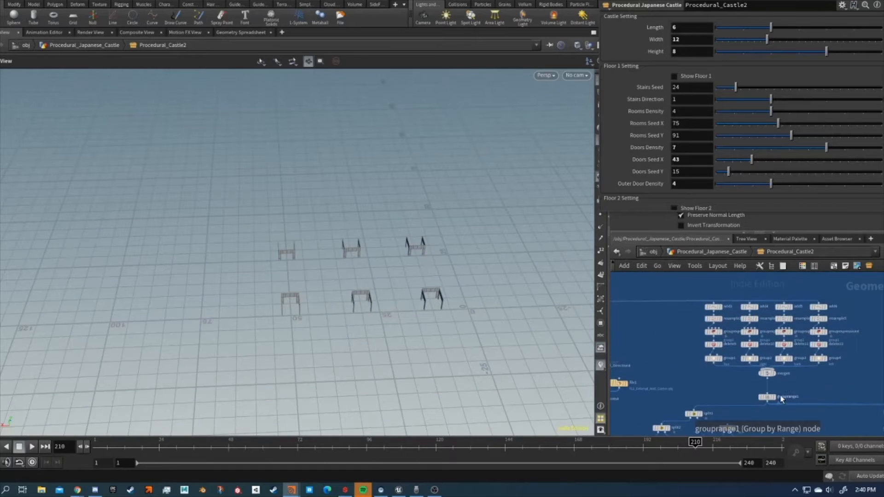
pyautogui.scroll(2, 778, 370)
pyautogui.click(769, 363)
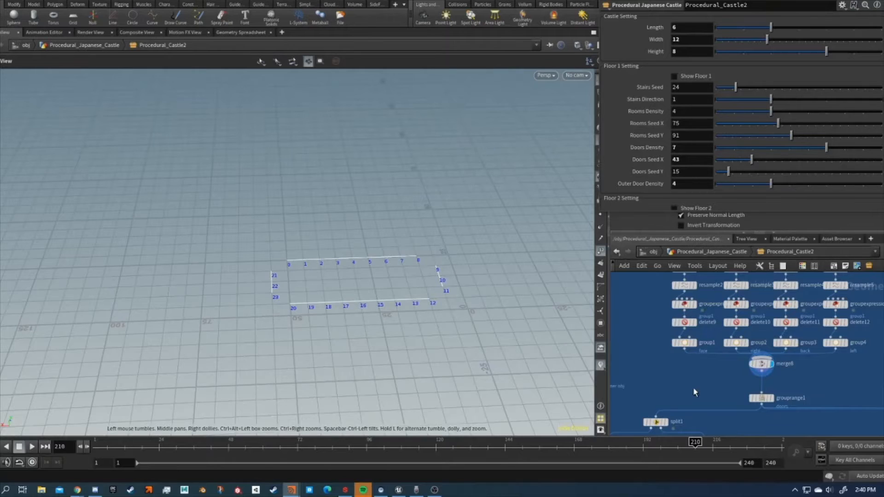
# Step: Display the grouprange1 node and test how the Outer Door Density changes the selected door points
pyautogui.scroll(-3, 700, 383)
pyautogui.moveTo(707, 380); pyautogui.dragTo(664, 286, button='middle')
pyautogui.scroll(3, 702, 295)
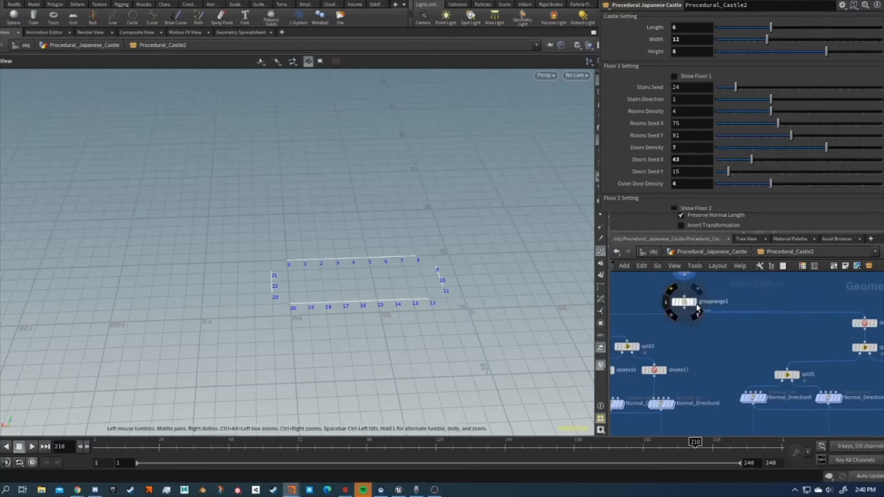
pyautogui.click(696, 305)
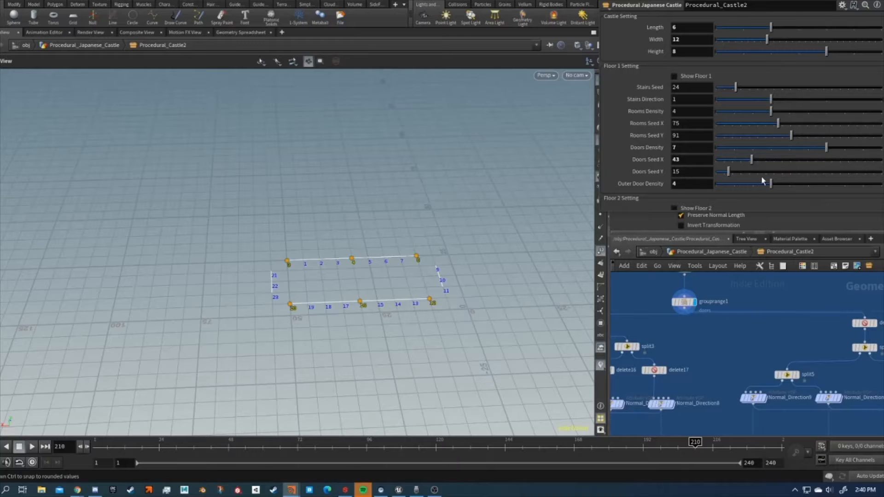
pyautogui.moveTo(772, 184); pyautogui.dragTo(754, 184)
# Step: Go back down the network and display the exterior door geometry at FL1_External_Door again
pyautogui.scroll(-6, 717, 350)
pyautogui.moveTo(717, 352); pyautogui.dragTo(724, 264, button='middle')
pyautogui.scroll(3, 696, 392)
pyautogui.moveTo(697, 391); pyautogui.dragTo(658, 348, button='middle')
pyautogui.click(783, 362)
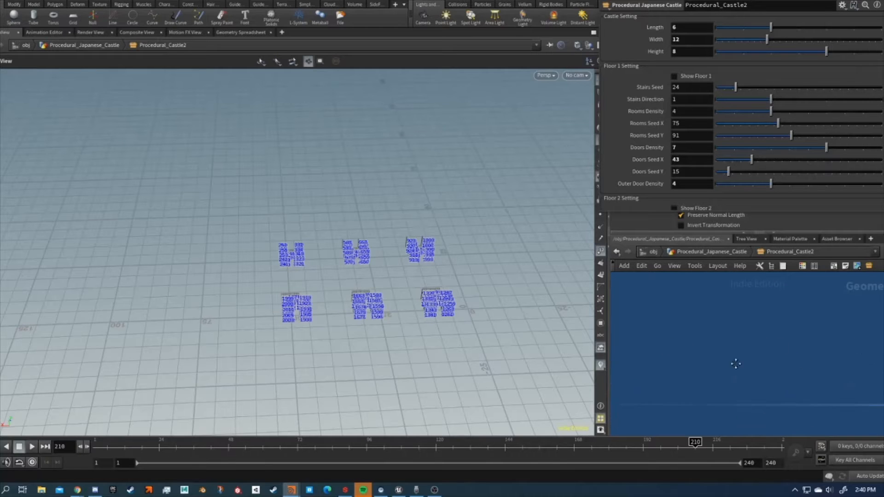
# Step: Display the FL1_External_Wall node, followed by the first floor's terrace pieces without point numbers
pyautogui.moveTo(736, 363); pyautogui.dragTo(670, 339, button='middle')
pyautogui.moveTo(865, 352); pyautogui.dragTo(706, 374, button='middle')
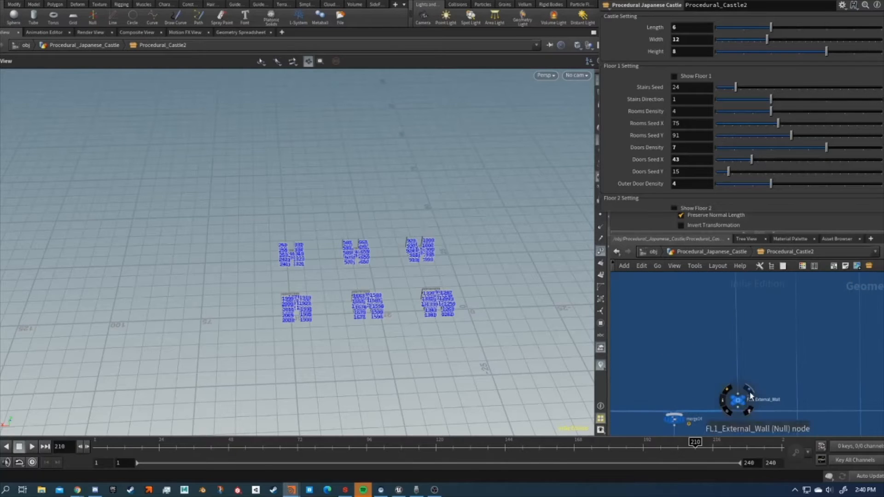
pyautogui.click(749, 395)
pyautogui.moveTo(821, 379); pyautogui.dragTo(655, 315, button='middle')
pyautogui.scroll(4, 735, 318)
pyautogui.click(701, 359)
pyautogui.scroll(-3, 703, 356)
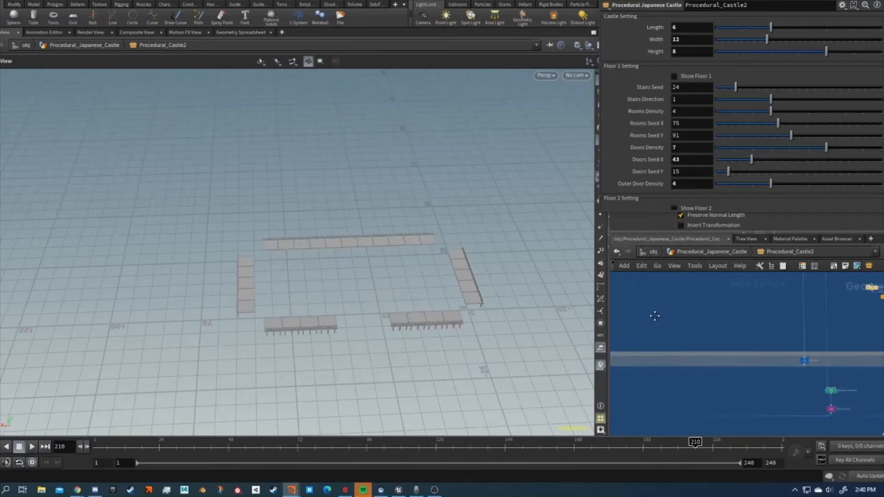
# Step: Display the first floor's straight roof pieces, followed by the combined result at merge14
pyautogui.scroll(-3, 681, 356)
pyautogui.scroll(3, 760, 357)
pyautogui.click(755, 360)
pyautogui.scroll(-2, 690, 310)
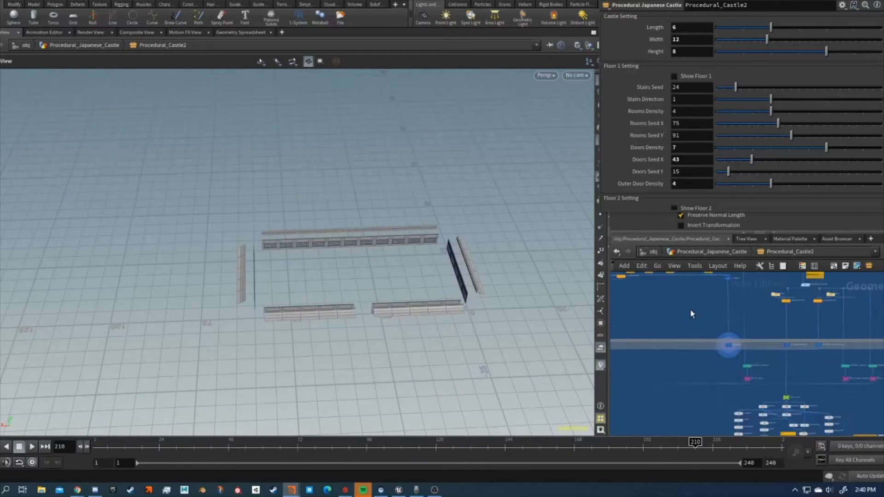
pyautogui.scroll(5, 727, 341)
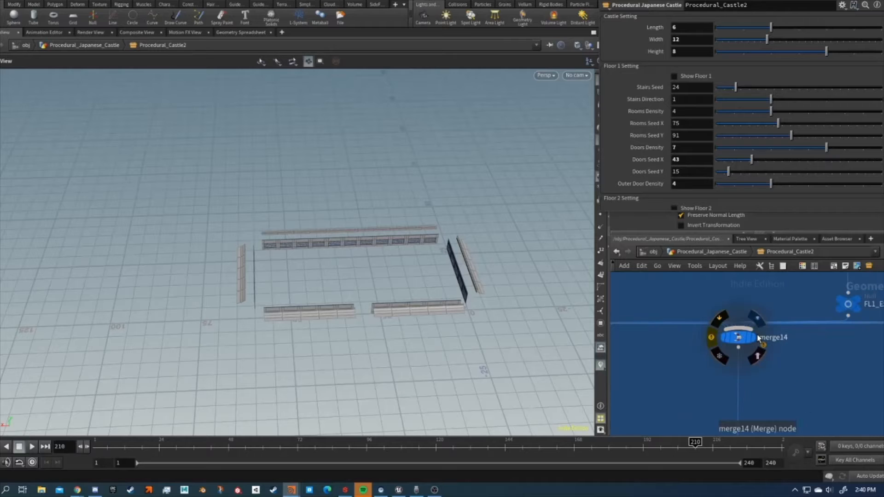
pyautogui.click(755, 338)
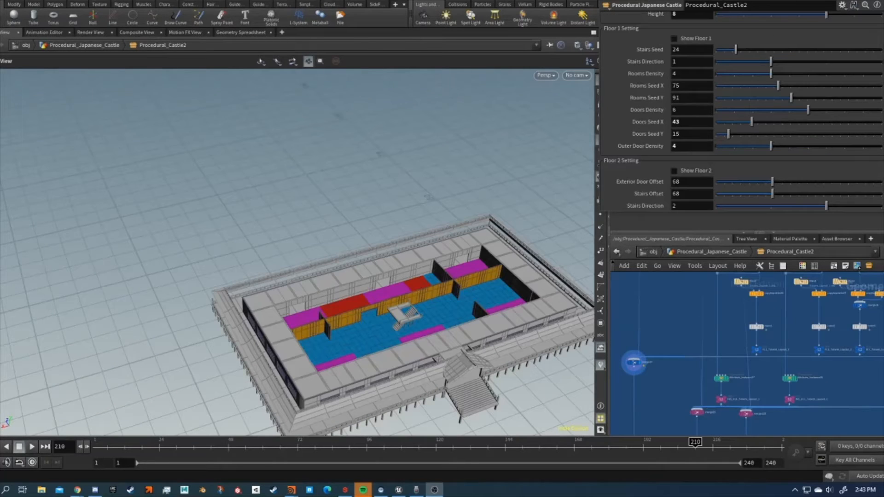
# Step: Display the Interior_Ceiling node above foreach_begin3 to inspect the first floor's interior grid
pyautogui.moveTo(433, 296); pyautogui.dragTo(415, 282, button='middle')
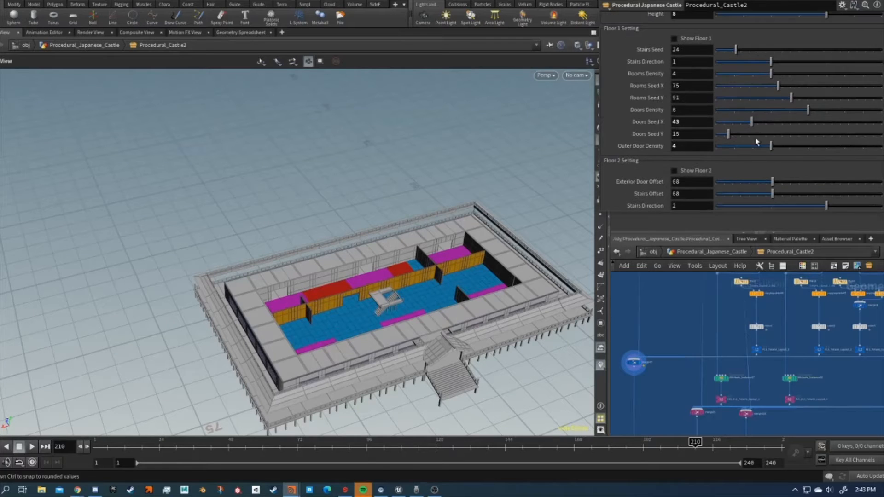
pyautogui.scroll(-4, 658, 324)
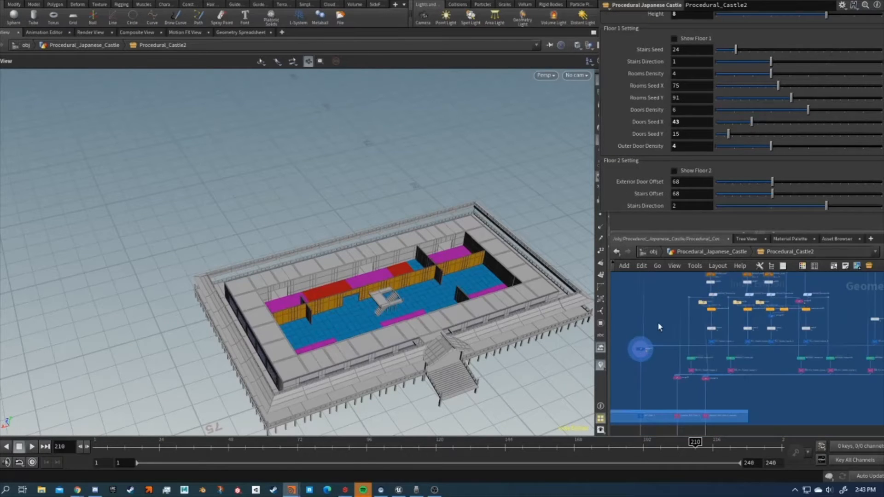
pyautogui.press('f')
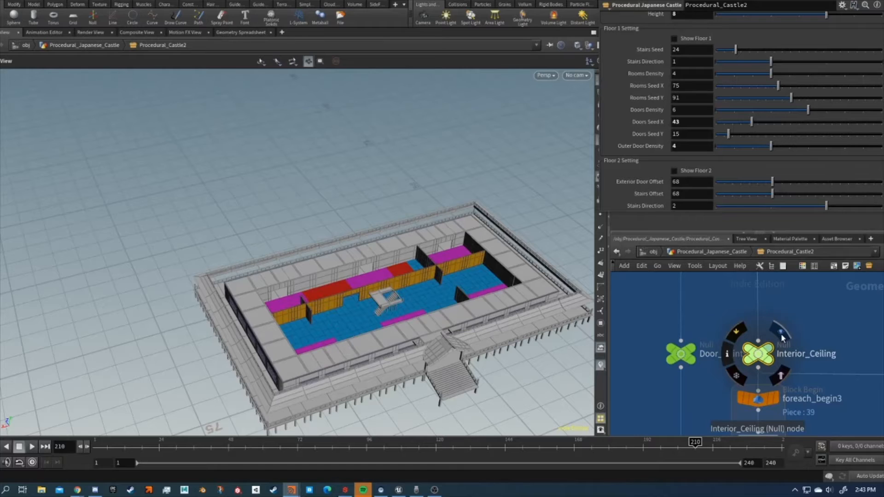
pyautogui.click(781, 339)
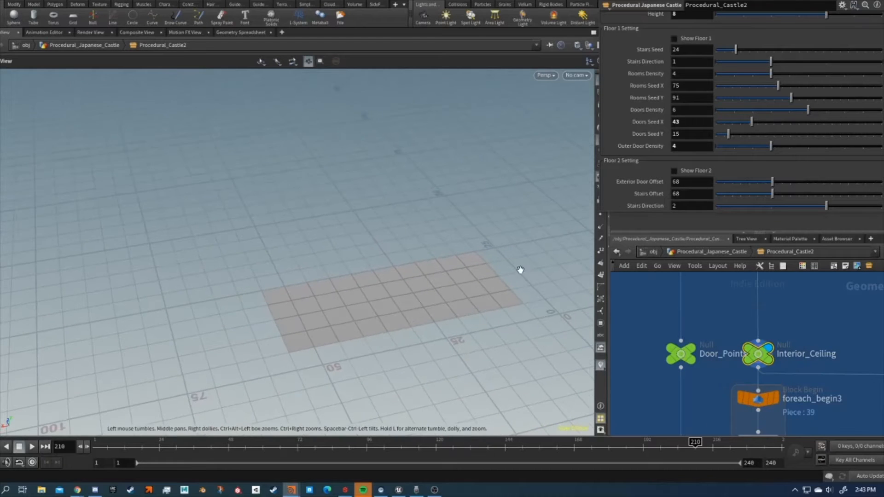
# Step: Turn on point numbers for the interior grid and display group12, followed by the remaining points at delete32
pyautogui.click(601, 250)
pyautogui.scroll(-3, 816, 323)
pyautogui.moveTo(830, 426); pyautogui.dragTo(799, 353, button='middle')
pyautogui.moveTo(799, 423); pyautogui.dragTo(787, 330, button='middle')
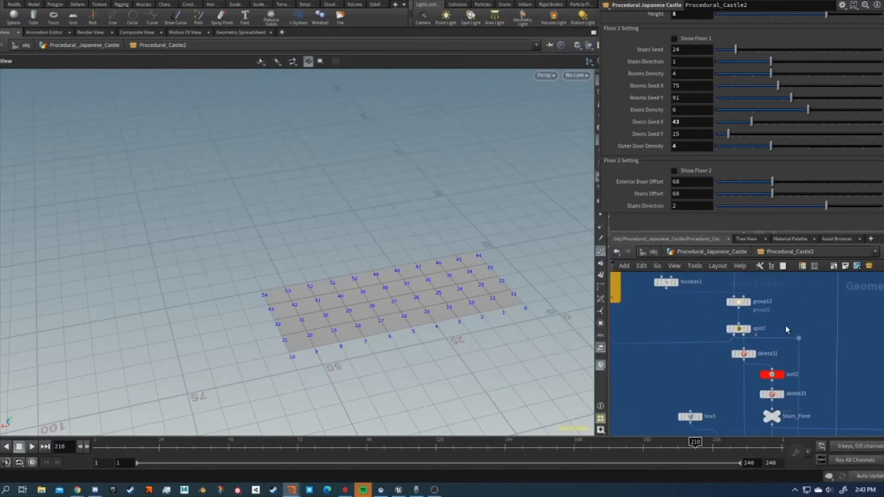
pyautogui.click(748, 302)
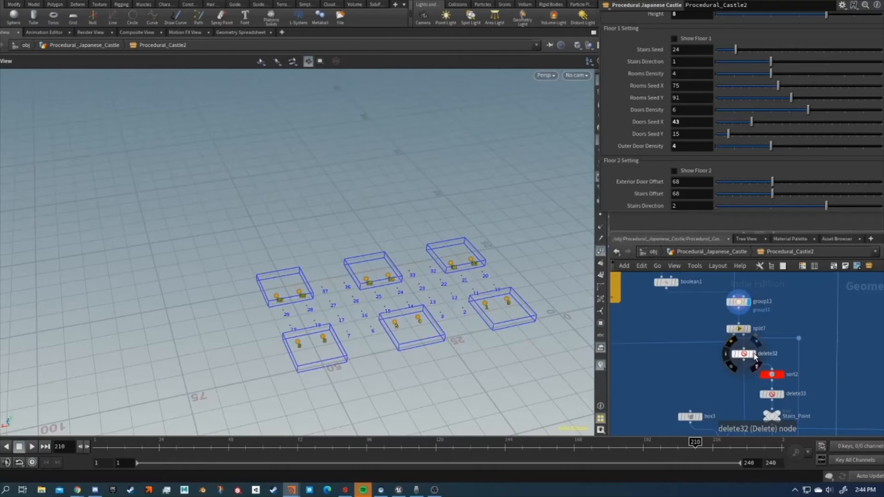
pyautogui.click(752, 353)
pyautogui.moveTo(777, 366); pyautogui.dragTo(774, 317, button='middle')
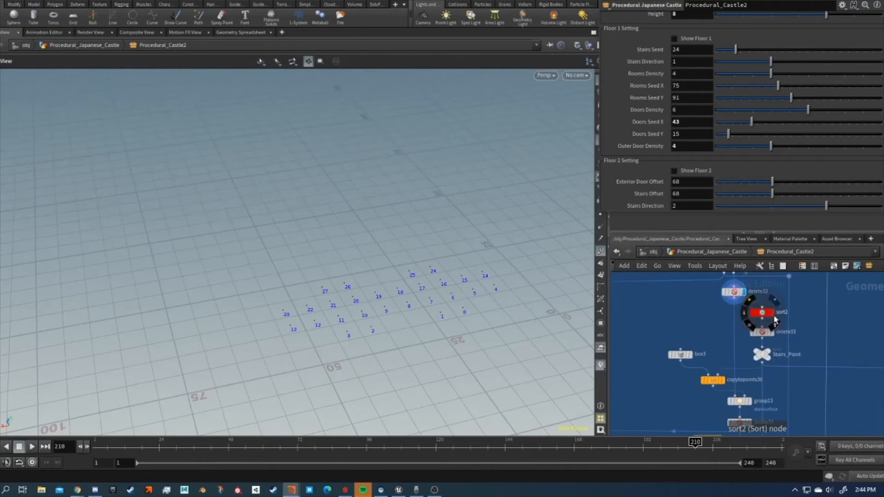
# Step: Display the delete33 result and the Stairs_Point node to isolate the first floor's stairs point
pyautogui.scroll(2, 500, 311)
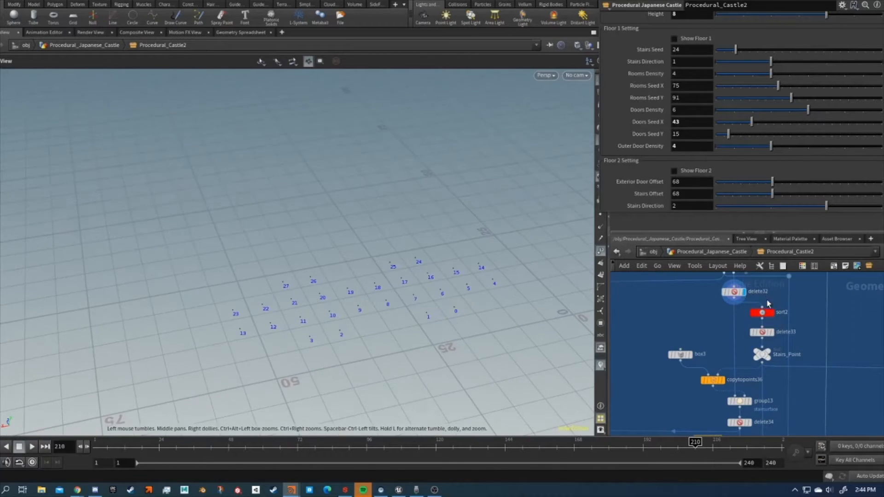
pyautogui.click(772, 331)
pyautogui.scroll(-6, 759, 356)
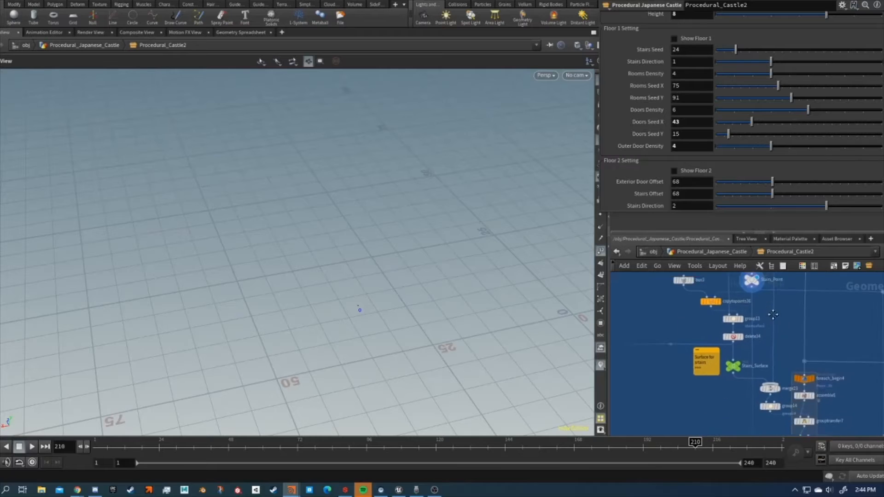
# Step: Display the FL1_Stairs.obj geometry placed at copytopoints37 and turn off point numbers
pyautogui.scroll(5, 742, 359)
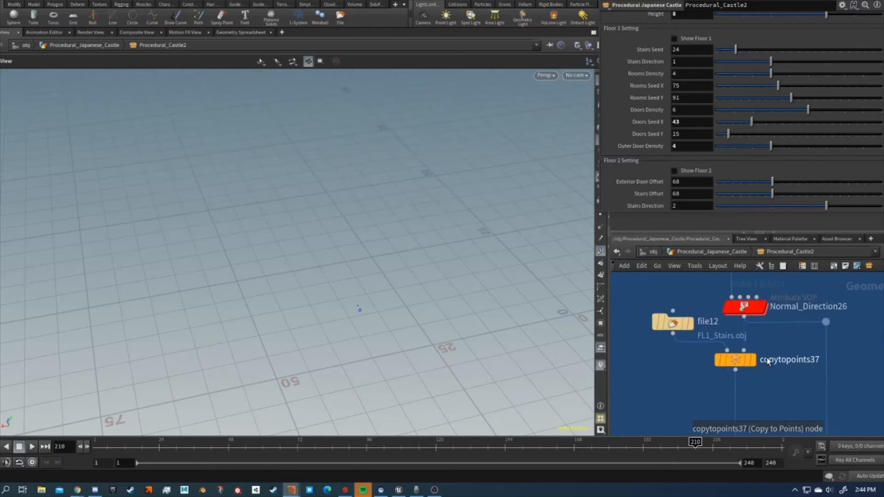
pyautogui.click(753, 360)
pyautogui.moveTo(392, 321); pyautogui.dragTo(534, 310)
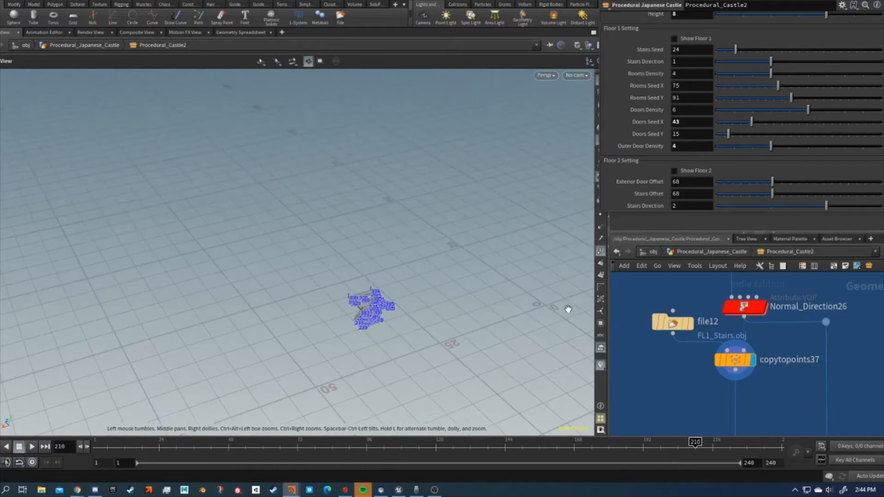
pyautogui.click(599, 253)
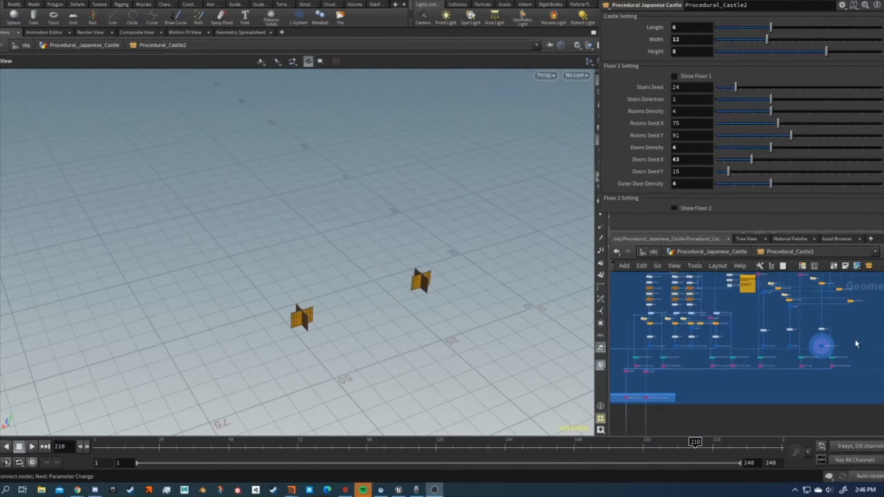
# Step: Display the first floor's interior walls at FL1_Wall, followed by the doors at FL1_Inner_Door
pyautogui.scroll(6, 798, 331)
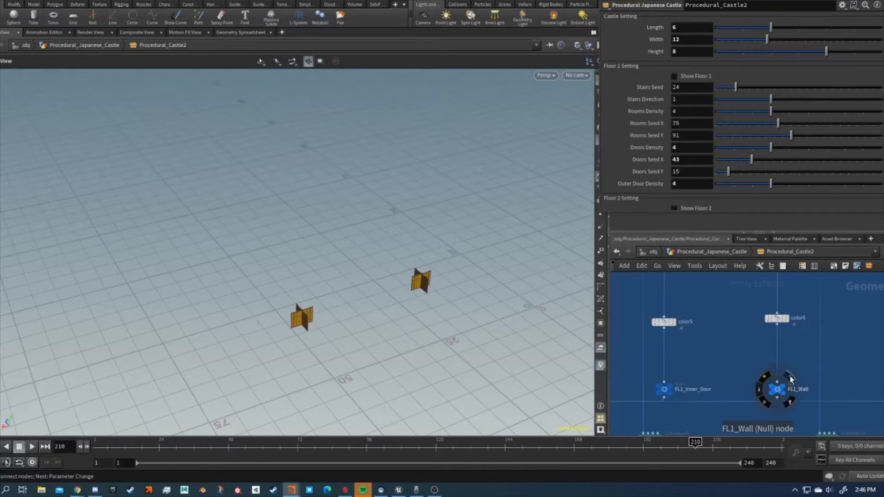
pyautogui.click(790, 379)
pyautogui.click(676, 377)
# Step: Set Floor 1's Rooms Seed X to 77 and Doors Density to 3
pyautogui.scroll(-5, 727, 349)
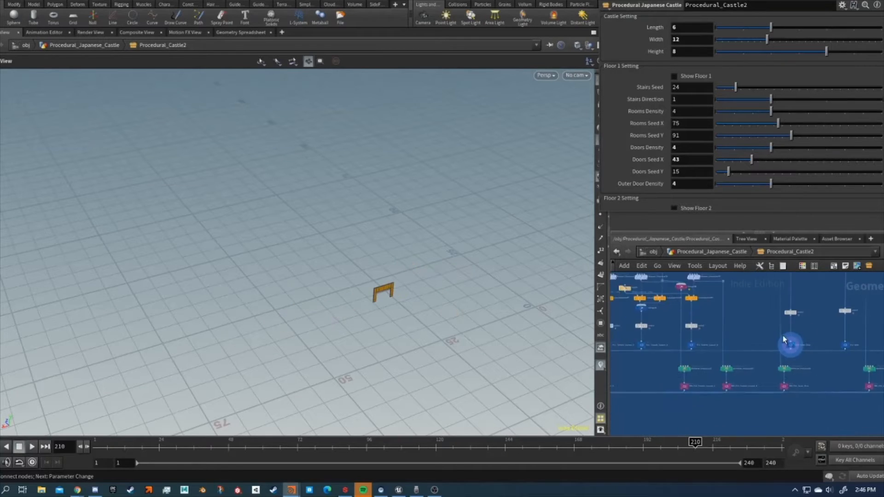
pyautogui.moveTo(780, 322); pyautogui.dragTo(743, 380, button='middle')
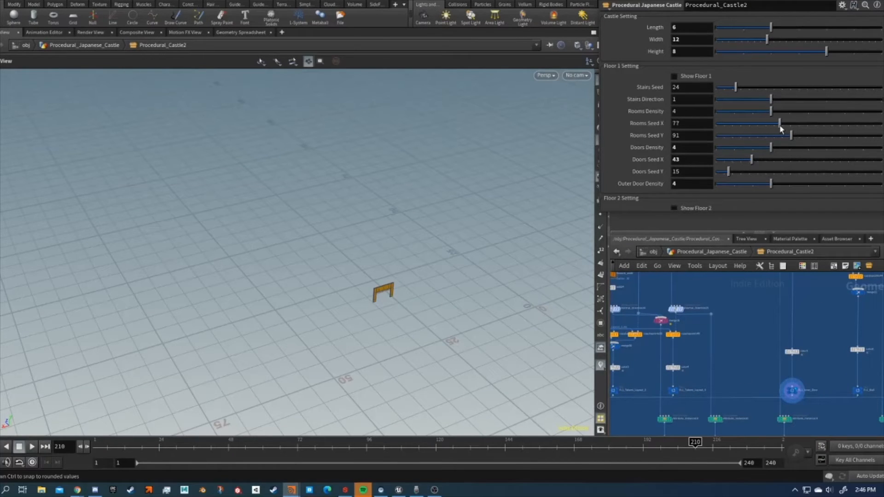
pyautogui.moveTo(798, 147); pyautogui.dragTo(752, 153)
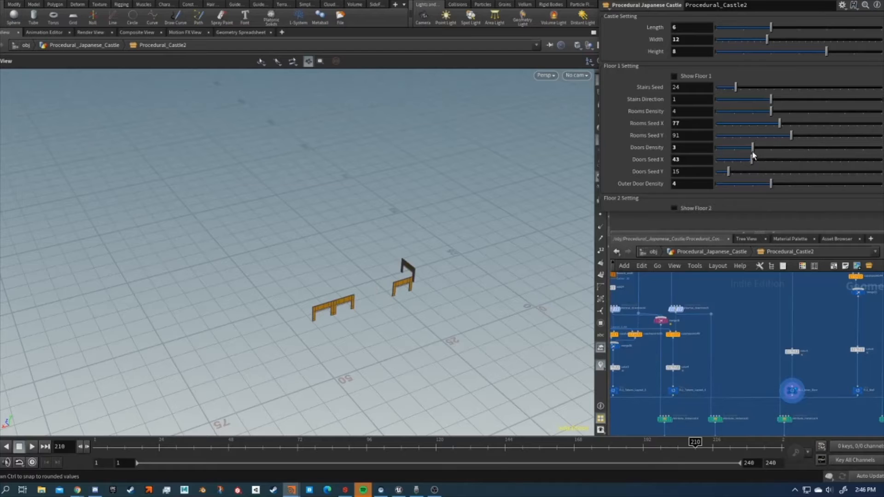
# Step: Display the combined first floor at merge37 and examine its rooms, tatami layouts and stairs up close
pyautogui.scroll(-4, 682, 338)
pyautogui.moveTo(655, 395); pyautogui.dragTo(747, 378, button='middle')
pyautogui.scroll(6, 645, 380)
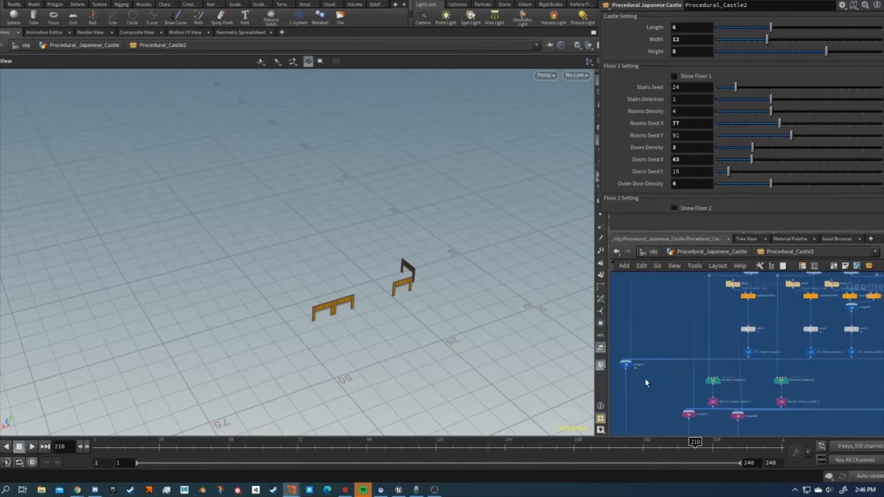
pyautogui.click(625, 358)
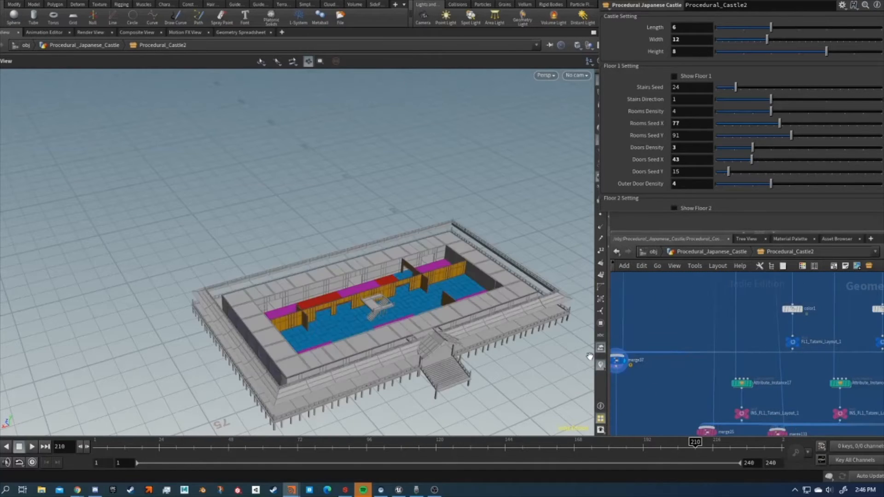
pyautogui.scroll(5, 414, 333)
pyautogui.moveTo(414, 332); pyautogui.dragTo(347, 349)
pyautogui.scroll(3, 347, 349)
pyautogui.moveTo(347, 350); pyautogui.dragTo(386, 282, button='middle')
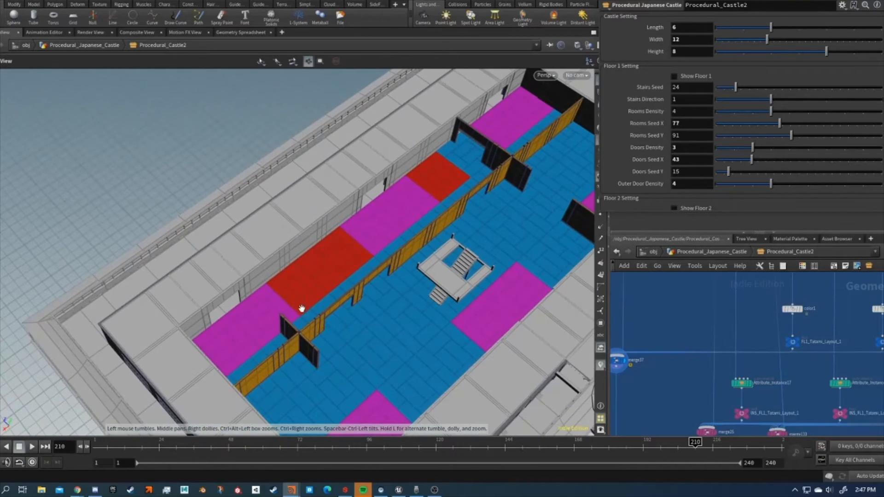
# Step: Set Floor 1's Doors Density to 4 and Rooms Density to 5
pyautogui.moveTo(753, 148); pyautogui.dragTo(773, 148)
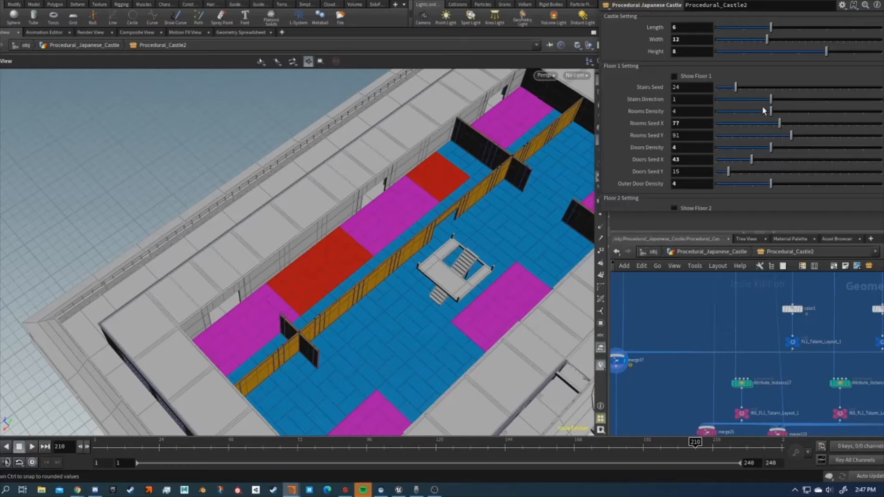
pyautogui.moveTo(763, 109); pyautogui.dragTo(793, 125)
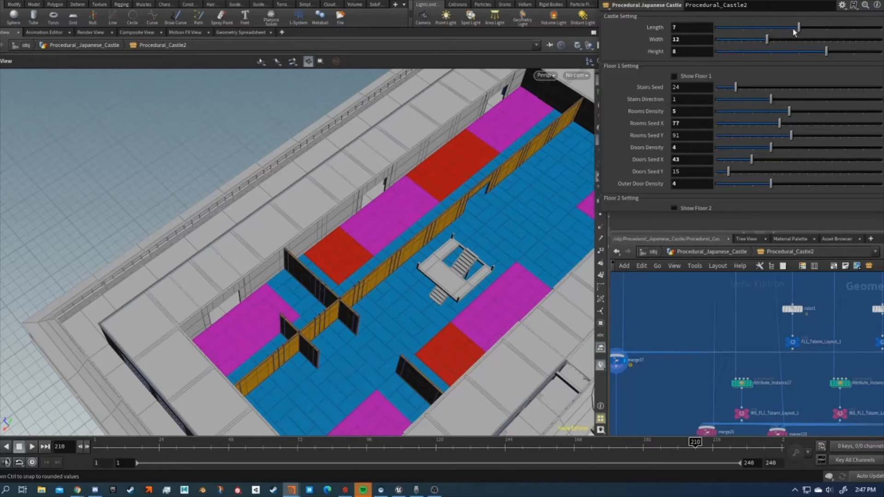
# Step: Set the castle's Length to 8 and view the first floor interior from a different angle
pyautogui.moveTo(793, 29); pyautogui.dragTo(824, 30)
pyautogui.moveTo(341, 317); pyautogui.dragTo(374, 259)
pyautogui.moveTo(373, 259); pyautogui.dragTo(487, 252, button='right')
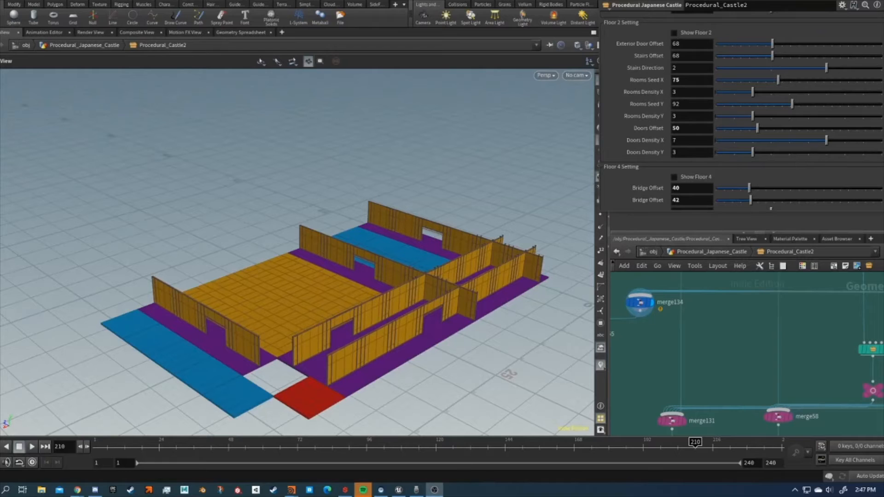
# Step: Set Floor 2's Exterior Door Offset to 79, Stairs Offset to 84, Rooms Seed X to 86, Rooms Density X to 5 and Rooms Seed Y to 110
pyautogui.moveTo(692, 334); pyautogui.dragTo(722, 358, button='middle')
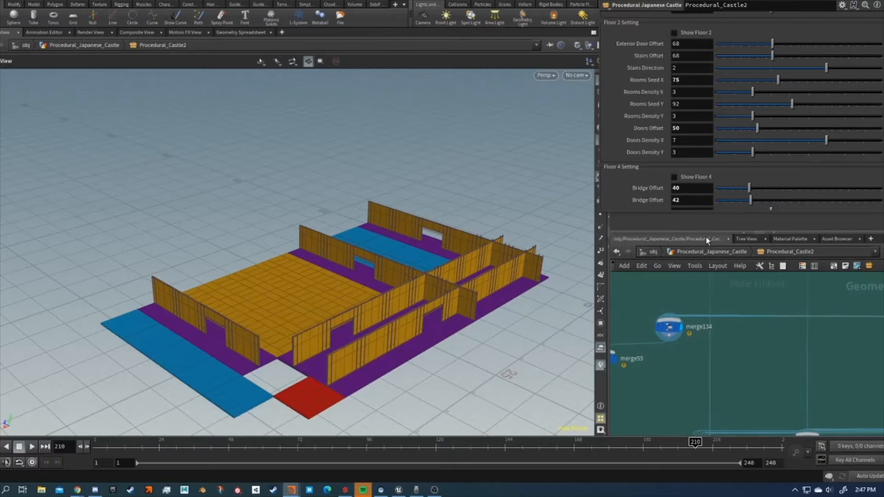
pyautogui.scroll(3, 707, 180)
pyautogui.scroll(-2, 707, 179)
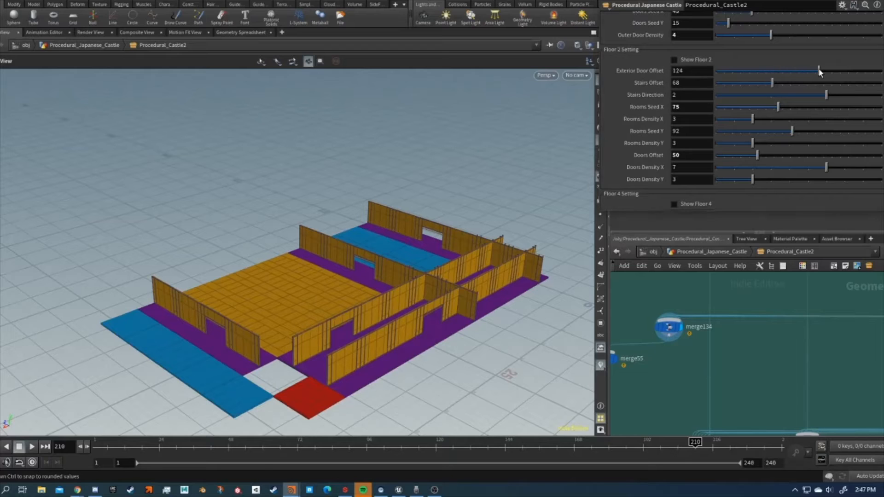
pyautogui.moveTo(775, 83); pyautogui.dragTo(807, 132)
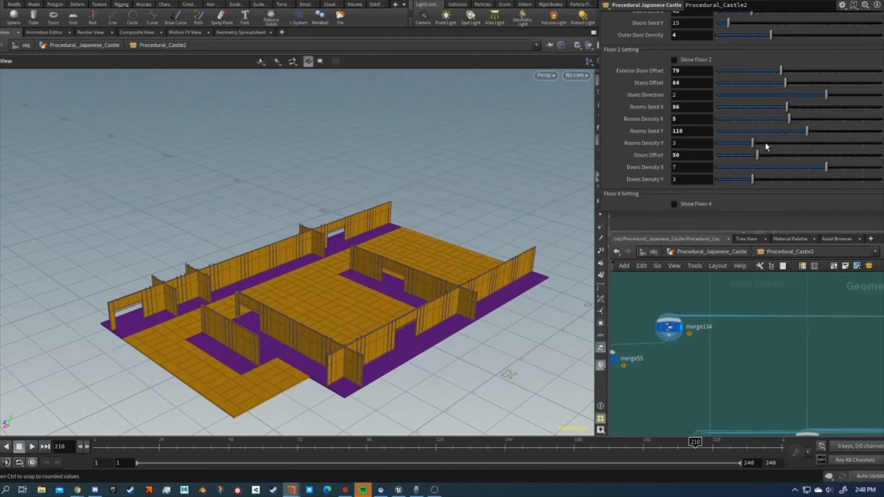
pyautogui.moveTo(753, 145)
pyautogui.mouseDown()
pyautogui.moveTo(783, 145)
pyautogui.moveTo(758, 147)
pyautogui.mouseUp()
# Step: Display the complete second floor at its OUT_Floor_2 node and view it from a lower angle
pyautogui.scroll(5, 684, 380)
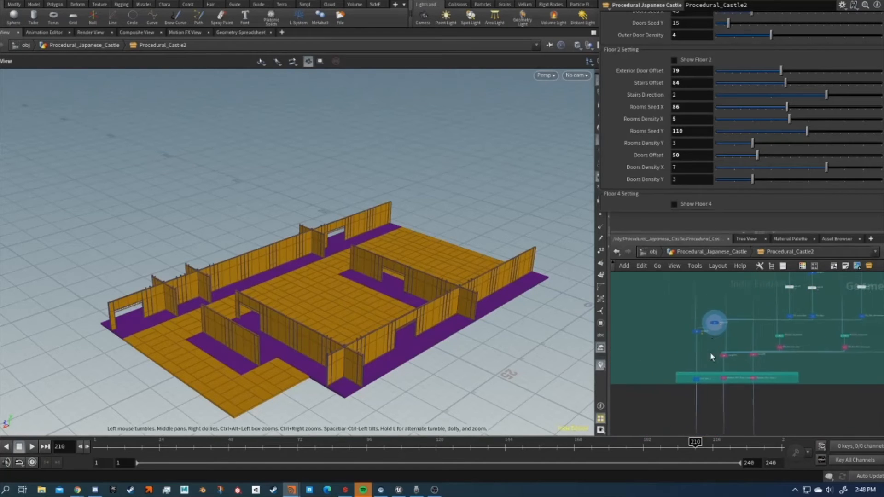
pyautogui.click(695, 367)
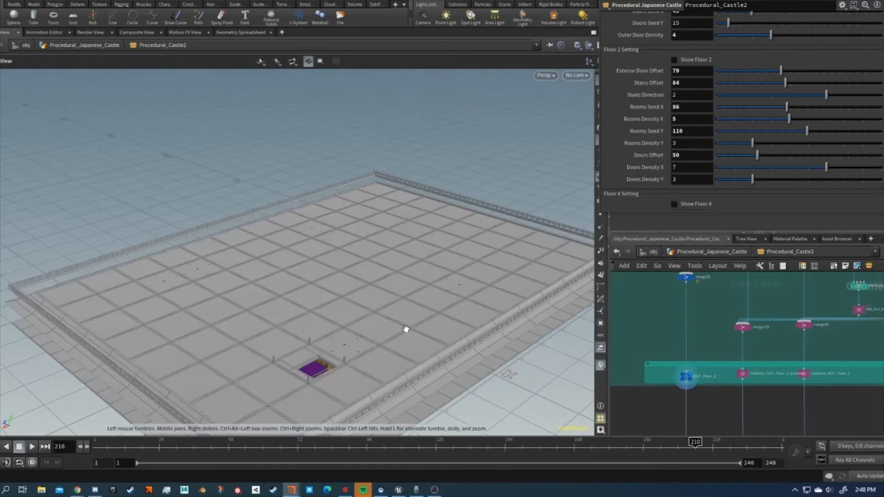
pyautogui.moveTo(405, 328); pyautogui.dragTo(403, 295)
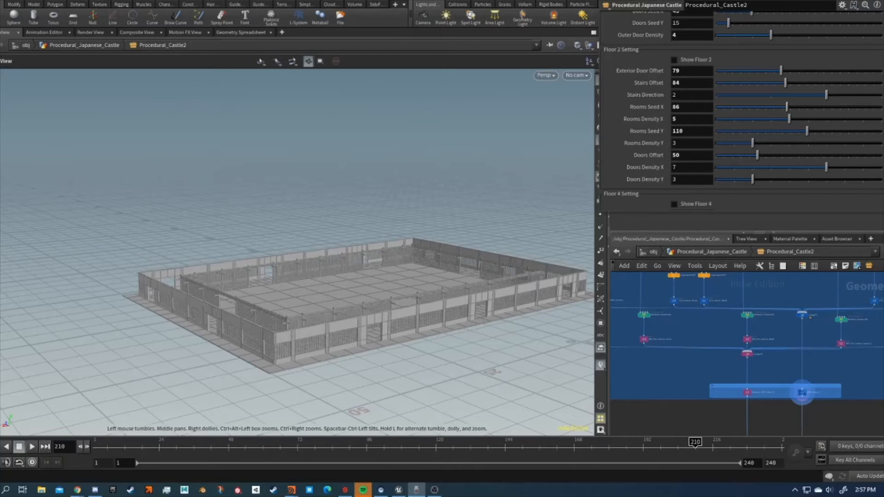
# Step: Examine the third floor's output from several angles along with its exterior and interior wall corner nodes
pyautogui.moveTo(461, 311); pyautogui.dragTo(384, 334)
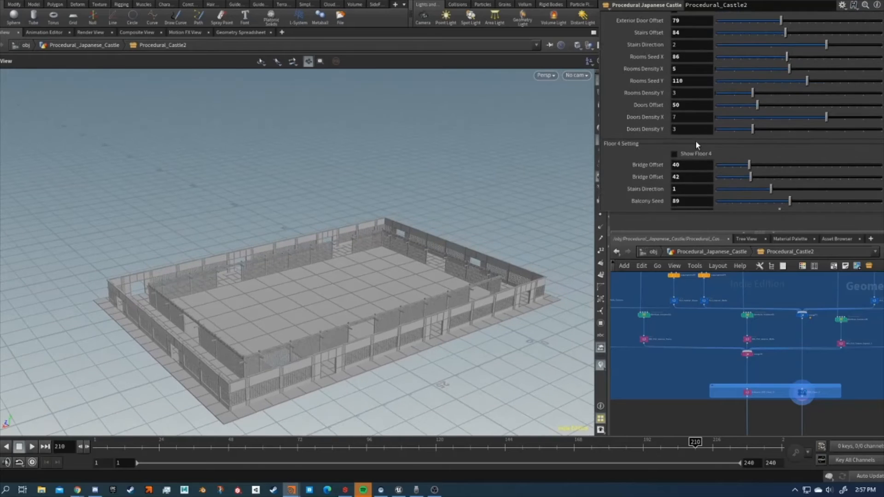
pyautogui.scroll(-1, 695, 142)
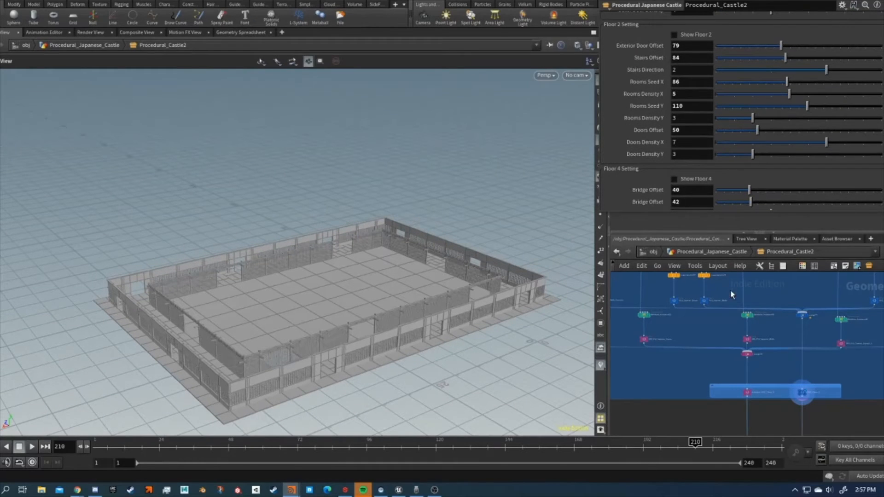
pyautogui.scroll(-5, 689, 331)
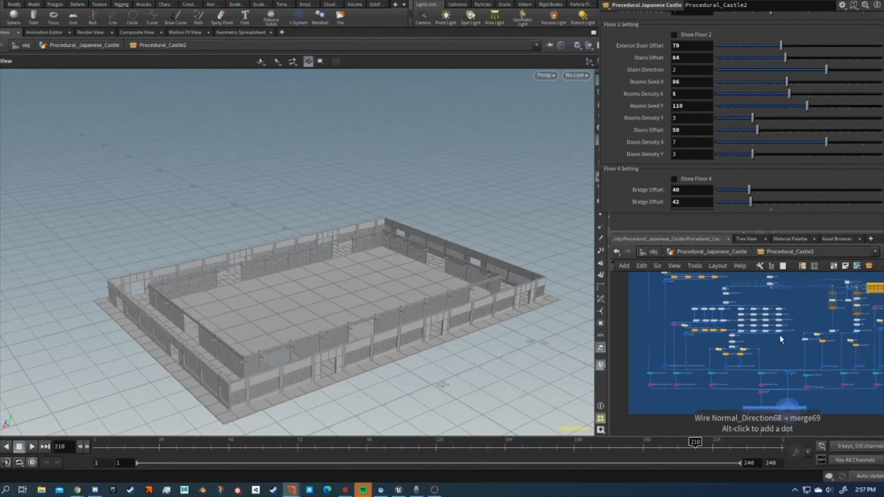
pyautogui.scroll(6, 653, 354)
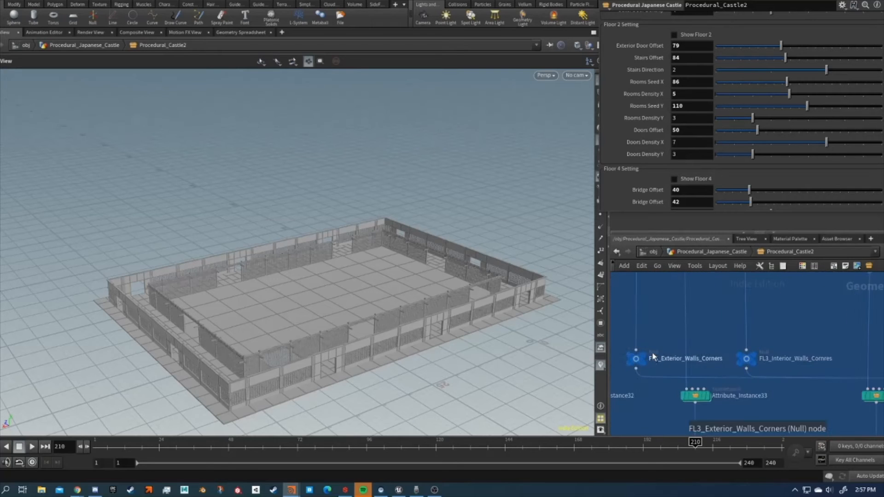
pyautogui.moveTo(453, 331); pyautogui.dragTo(322, 333)
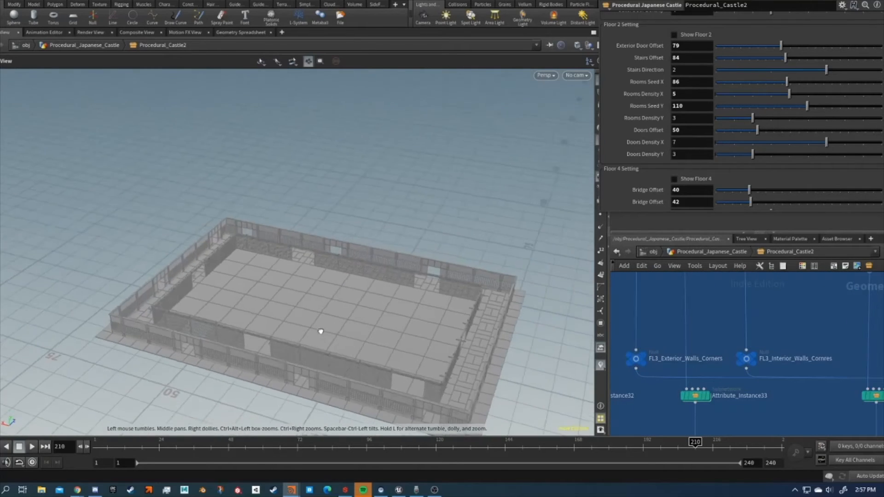
pyautogui.moveTo(322, 332); pyautogui.dragTo(499, 354, button='right')
pyautogui.moveTo(499, 354); pyautogui.dragTo(395, 246)
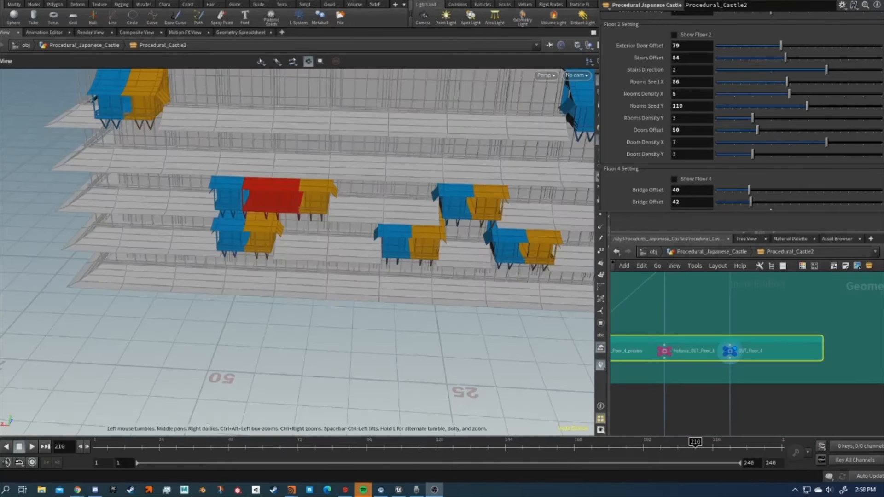
# Step: Inspect the stacked roof tiers and coloured balconies of the OUT_Floor_4 output from several sides
pyautogui.scroll(-6, 369, 294)
pyautogui.moveTo(385, 239); pyautogui.dragTo(357, 295, button='middle')
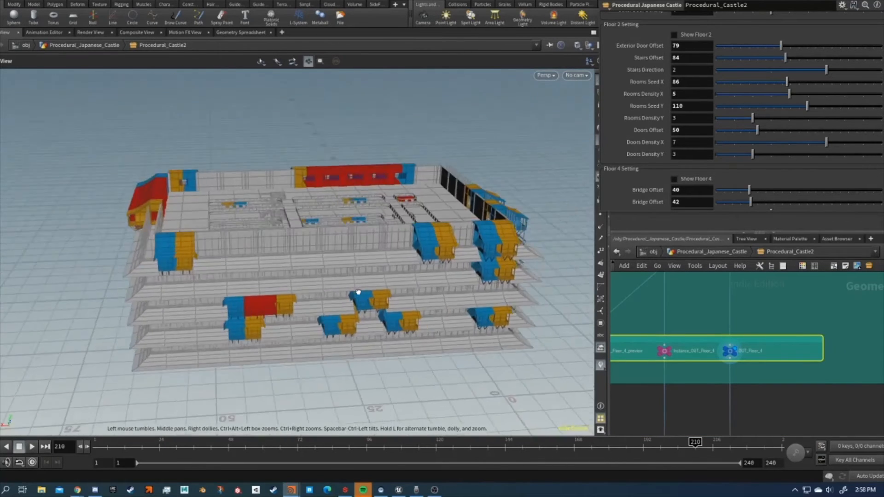
pyautogui.moveTo(357, 294); pyautogui.dragTo(380, 278)
pyautogui.moveTo(380, 278); pyautogui.dragTo(426, 277, button='middle')
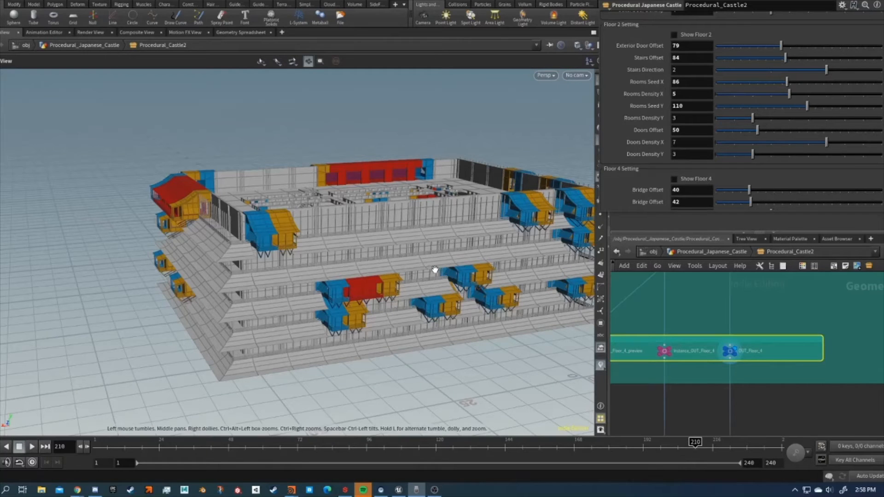
pyautogui.moveTo(434, 269); pyautogui.dragTo(370, 293)
# Step: Set the castle's Height to 9 and inspect the fourth floor output's openings and stairs from above
pyautogui.scroll(2, 784, 146)
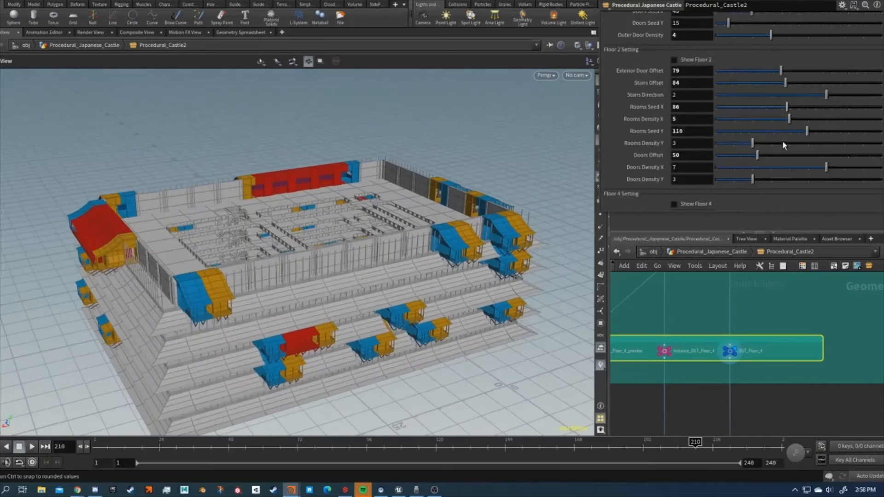
pyautogui.scroll(6, 759, 119)
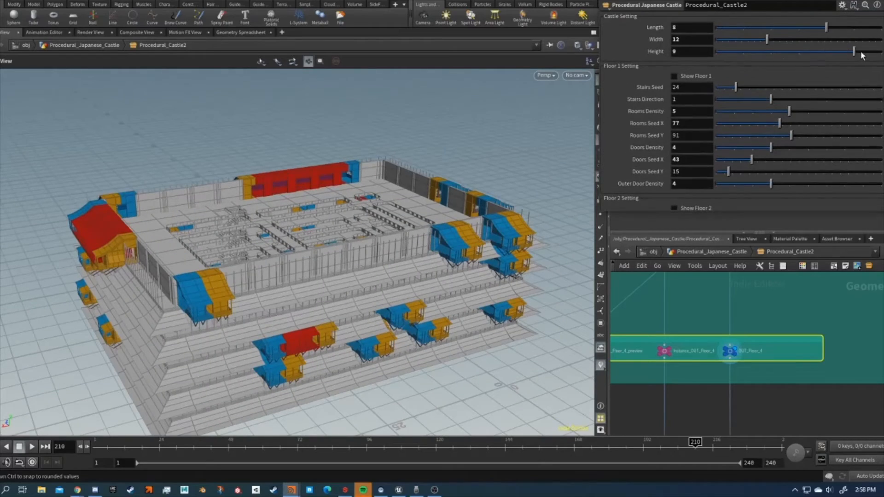
pyautogui.moveTo(304, 216); pyautogui.dragTo(424, 250)
pyautogui.scroll(3, 424, 250)
pyautogui.moveTo(236, 276); pyautogui.dragTo(434, 276)
pyautogui.scroll(-5, 711, 349)
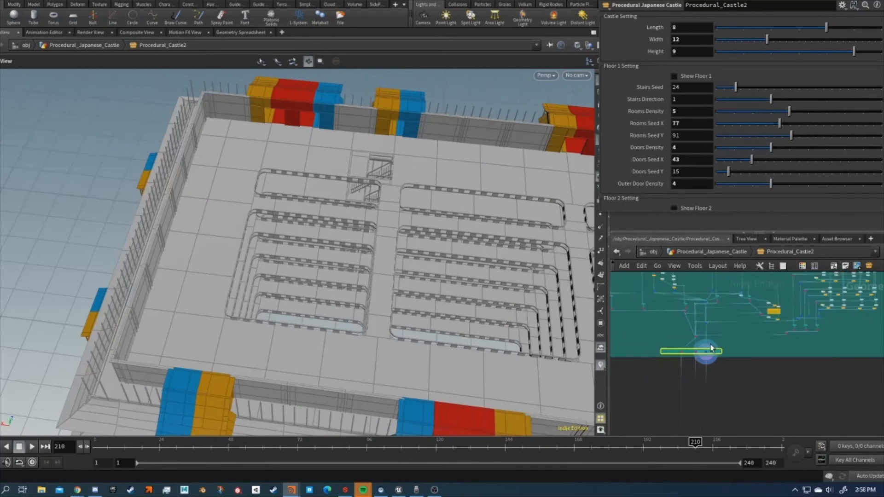
# Step: Display the merge81 node and inspect the fourth floor's openings and stairs from above
pyautogui.scroll(5, 716, 350)
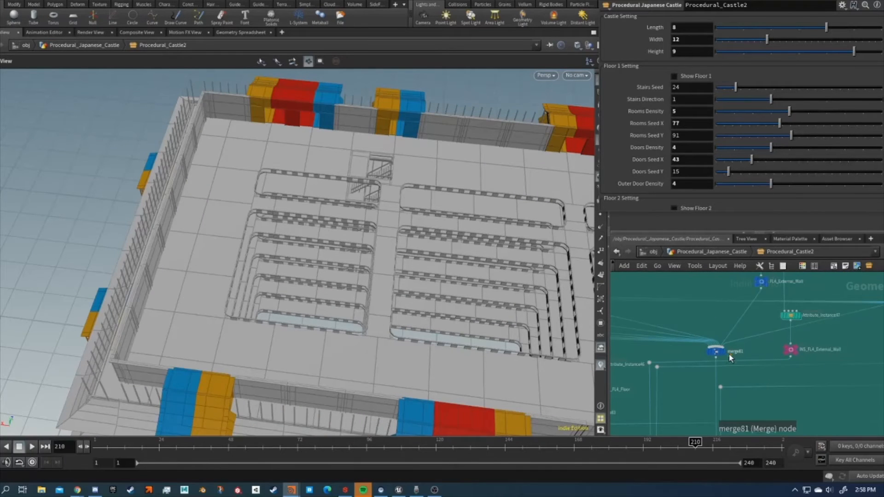
pyautogui.click(726, 353)
pyautogui.moveTo(367, 310); pyautogui.dragTo(387, 236)
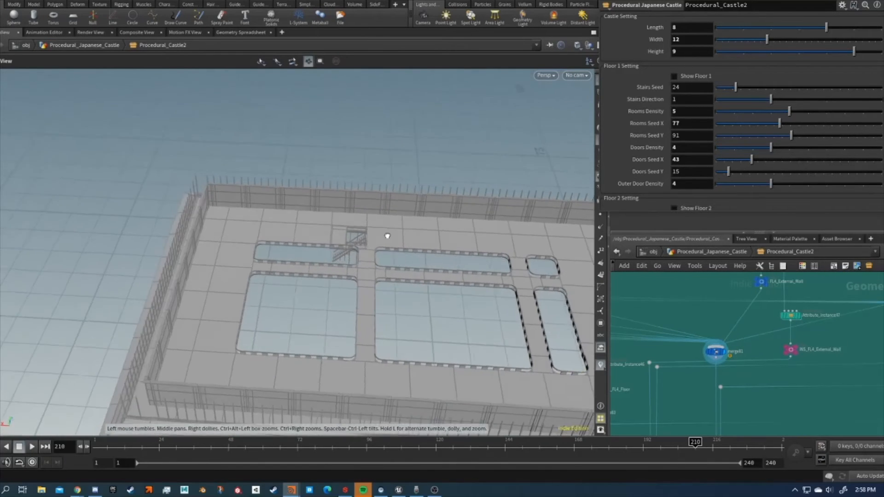
pyautogui.scroll(-5, 649, 352)
pyautogui.scroll(3, 389, 276)
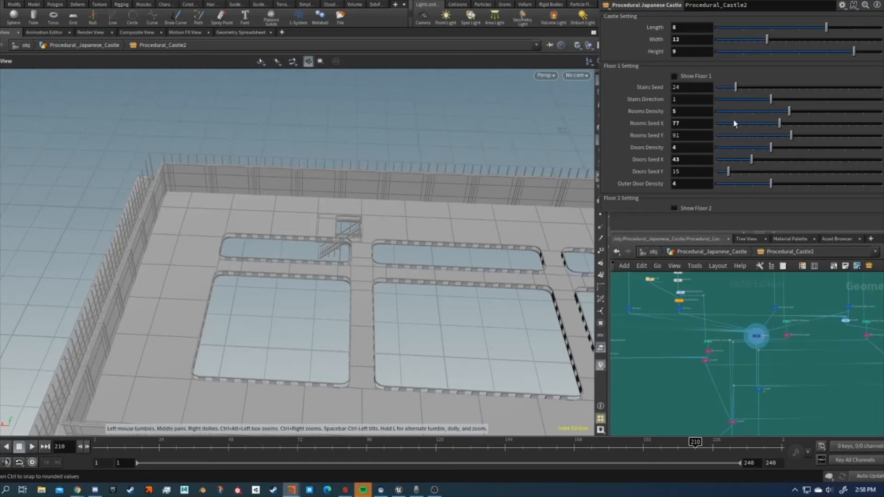
# Step: Set the two Floor 4 Bridge Offset values to 42 and 51, and cycle Stairs Direction through 3, ending at 1
pyautogui.scroll(-10, 734, 120)
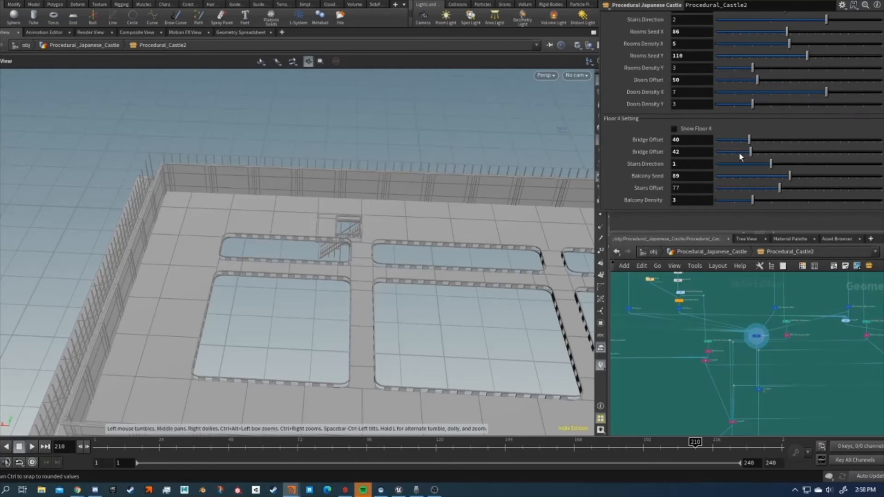
pyautogui.moveTo(750, 157)
pyautogui.mouseDown()
pyautogui.moveTo(759, 159)
pyautogui.moveTo(751, 147)
pyautogui.mouseUp()
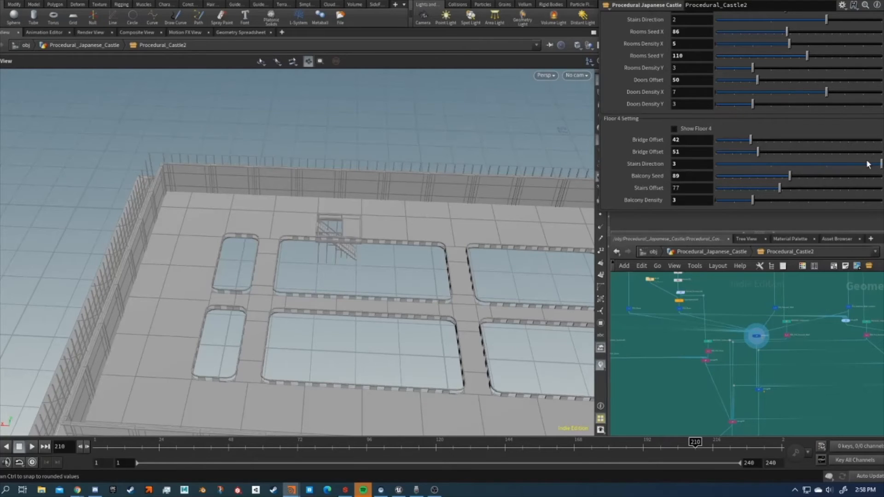
pyautogui.moveTo(800, 164); pyautogui.dragTo(783, 164)
# Step: Display the complete fourth floor at its OUT_Floor_4 node and view its tiers and balconies from a lower angle
pyautogui.scroll(-4, 401, 225)
pyautogui.moveTo(371, 241); pyautogui.dragTo(394, 201)
pyautogui.scroll(-2, 797, 414)
pyautogui.scroll(8, 806, 402)
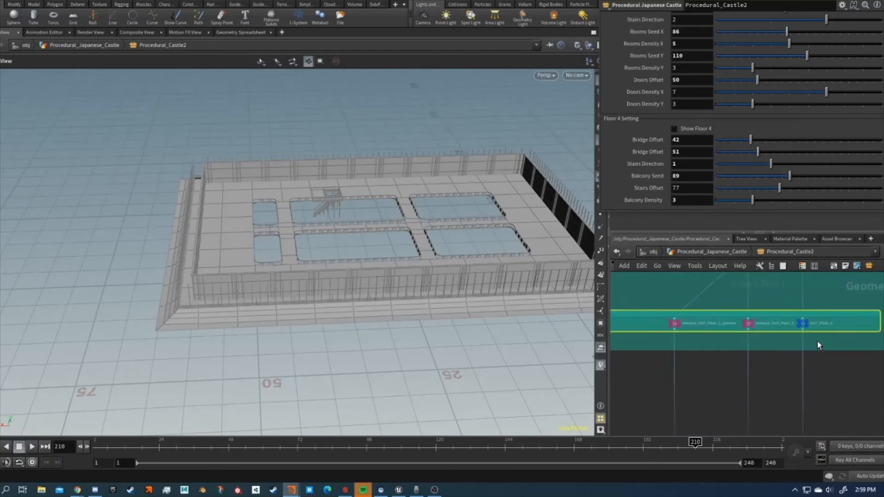
pyautogui.click(808, 296)
pyautogui.moveTo(357, 313); pyautogui.dragTo(431, 255)
pyautogui.scroll(-5, 829, 386)
# Step: Display the merge99 node at the start of the balcony network with point numbers shown
pyautogui.scroll(-6, 687, 325)
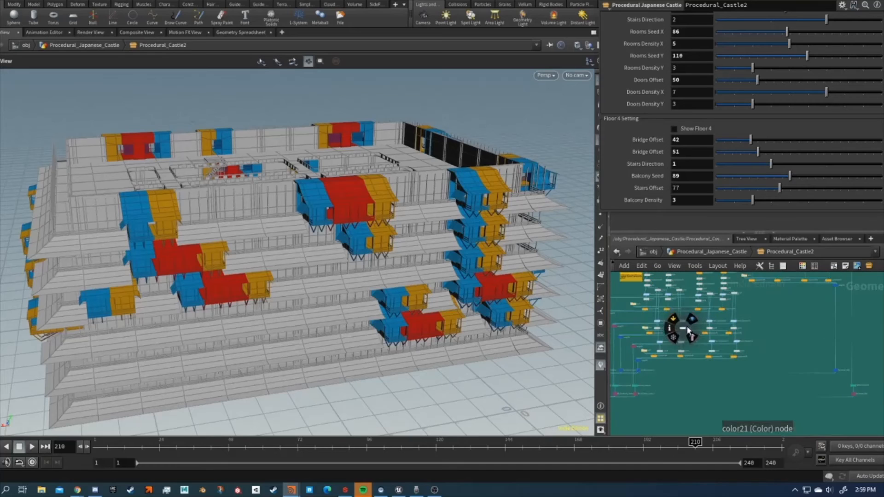
pyautogui.scroll(6, 747, 292)
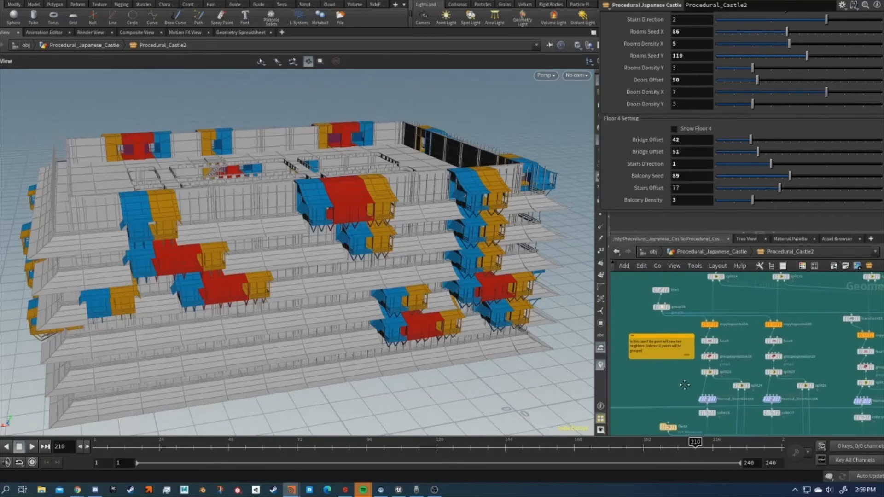
pyautogui.scroll(-5, 759, 300)
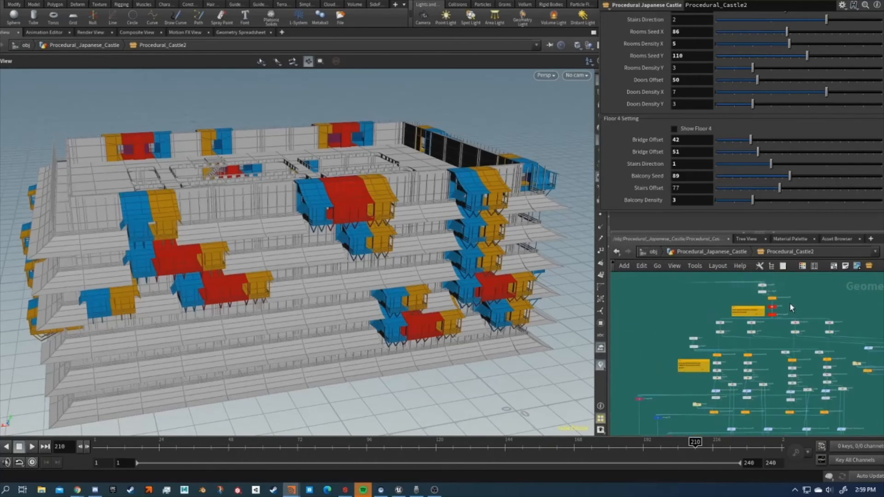
pyautogui.scroll(3, 771, 345)
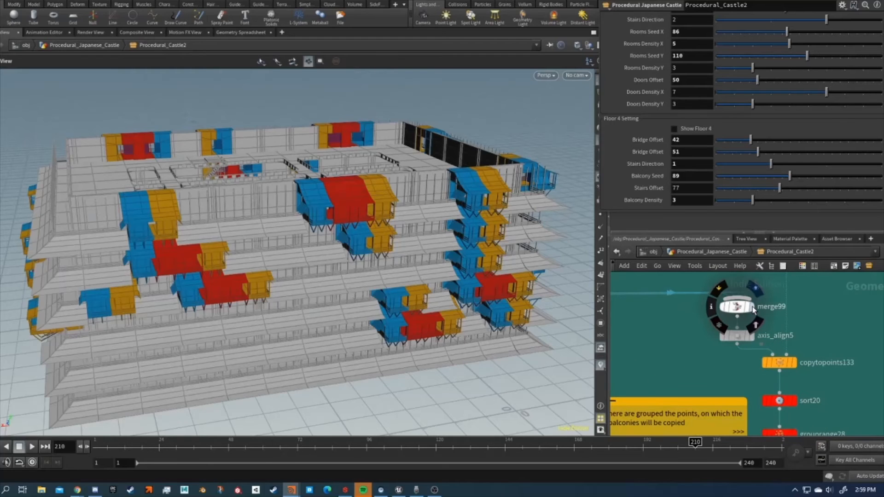
pyautogui.click(752, 307)
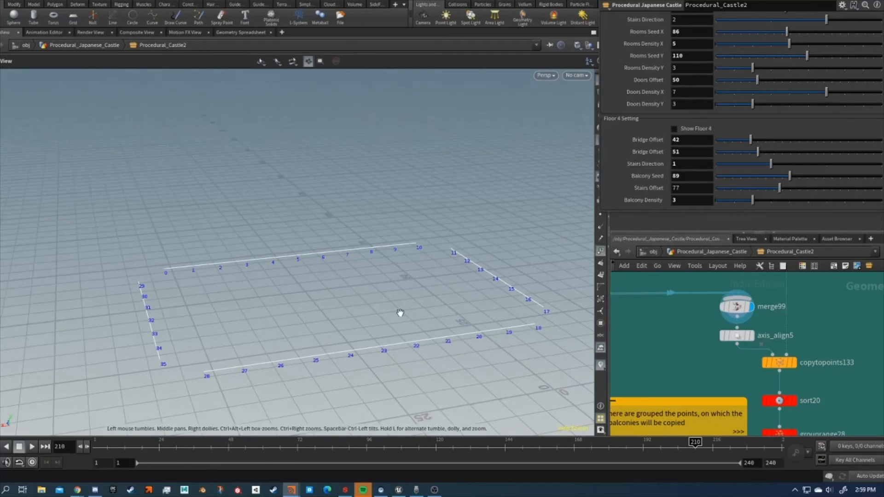
# Step: Display the copytopoints133 node to view the balcony lines stacked over all levels
pyautogui.click(798, 369)
pyautogui.moveTo(410, 299); pyautogui.dragTo(375, 276)
pyautogui.scroll(-1, 413, 354)
pyautogui.scroll(-3, 824, 380)
pyautogui.moveTo(834, 382); pyautogui.dragTo(816, 354, button='middle')
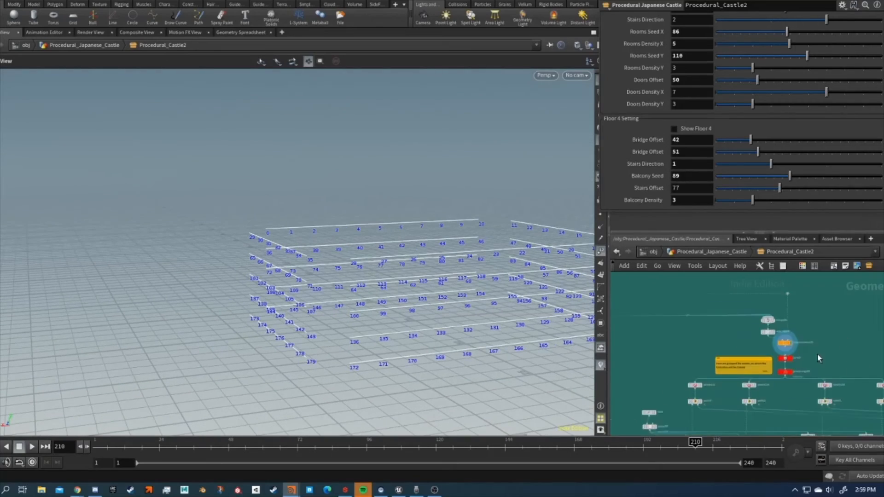
# Step: Display the grouprange28 balcony group and set Floor 4's Balcony Density to 5
pyautogui.scroll(3, 792, 372)
pyautogui.click(783, 379)
pyautogui.moveTo(465, 304); pyautogui.dragTo(500, 283)
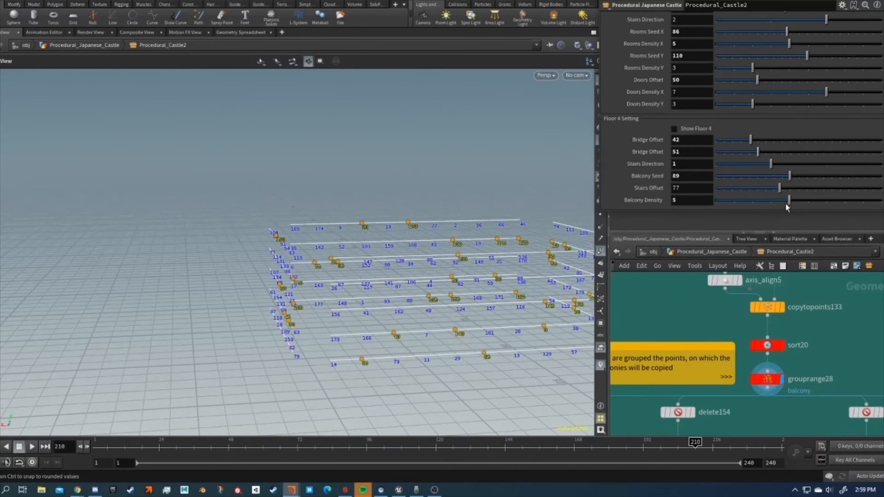
# Step: Display the group59 node below line1 in the balcony network
pyautogui.scroll(-2, 782, 322)
pyautogui.scroll(1, 753, 402)
pyautogui.moveTo(753, 401); pyautogui.dragTo(812, 353, button='middle')
pyautogui.moveTo(683, 422); pyautogui.dragTo(728, 327, button='middle')
pyautogui.scroll(-3, 684, 322)
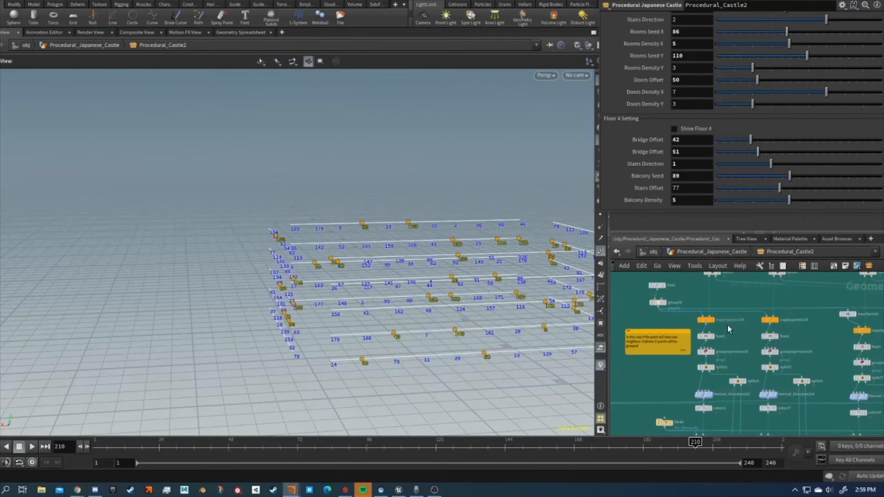
pyautogui.scroll(2, 727, 325)
pyautogui.moveTo(675, 319); pyautogui.dragTo(704, 342, button='middle')
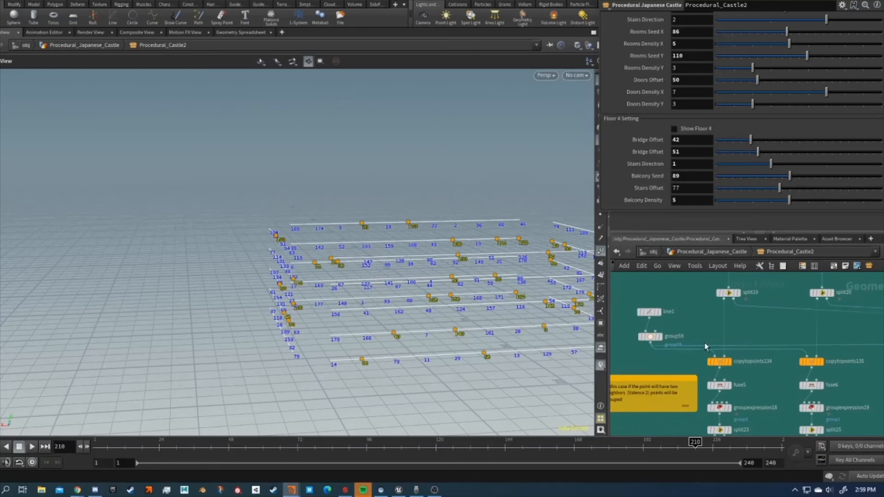
pyautogui.click(661, 340)
# Step: Display the copytopoints134 node and inspect the balcony line segments from another angle
pyautogui.scroll(-1, 752, 333)
pyautogui.scroll(-2, 720, 374)
pyautogui.moveTo(776, 388); pyautogui.dragTo(707, 344, button='middle')
pyautogui.scroll(2, 719, 374)
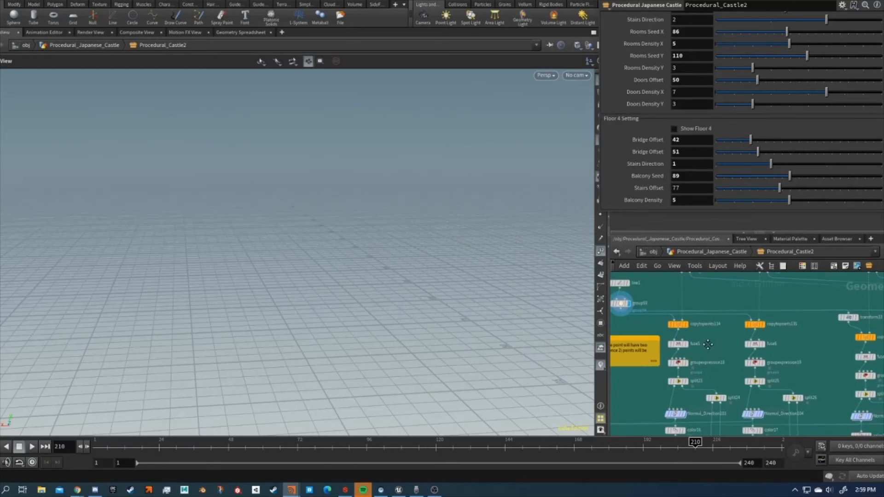
pyautogui.click(687, 325)
pyautogui.moveTo(477, 330); pyautogui.dragTo(362, 284)
# Step: Display the copytopoints138 node to view the red middle balcony pieces
pyautogui.scroll(-2, 701, 400)
pyautogui.moveTo(645, 412); pyautogui.dragTo(673, 380, button='middle')
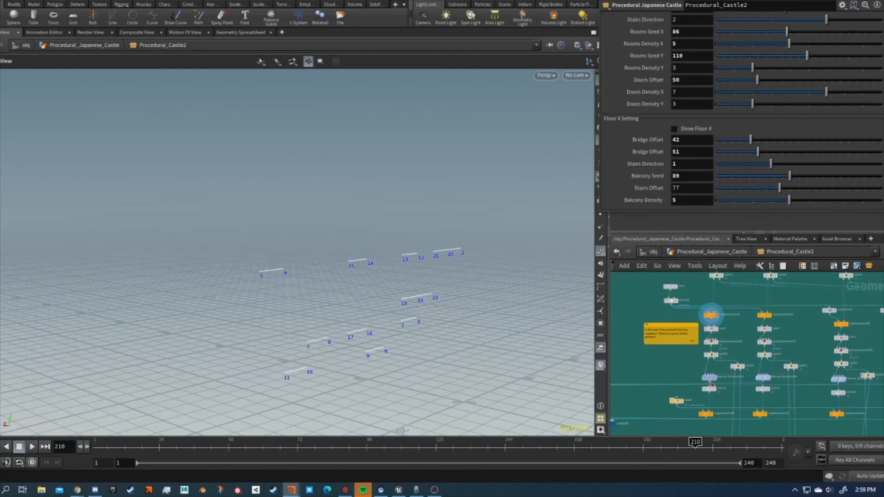
pyautogui.scroll(4, 718, 388)
pyautogui.moveTo(725, 406); pyautogui.dragTo(728, 364, button='middle')
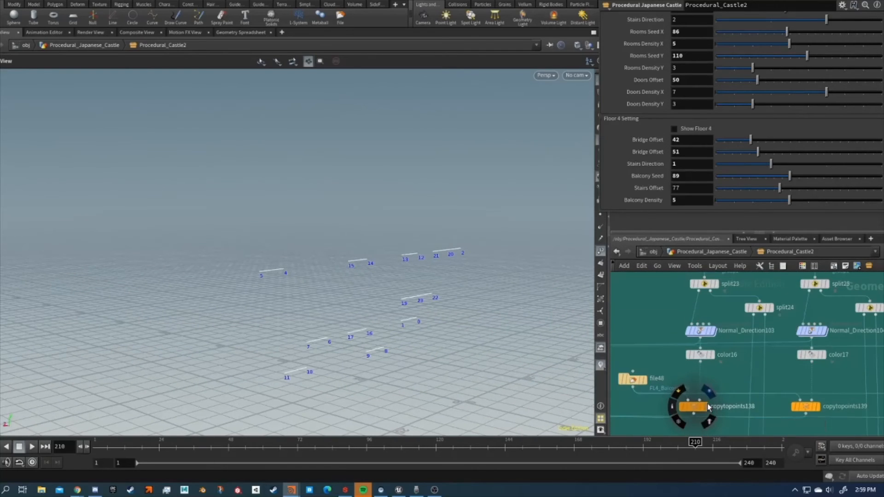
pyautogui.click(705, 406)
# Step: Display the copytopoints142 node to view the yellow balcony corner pieces
pyautogui.scroll(-4, 736, 379)
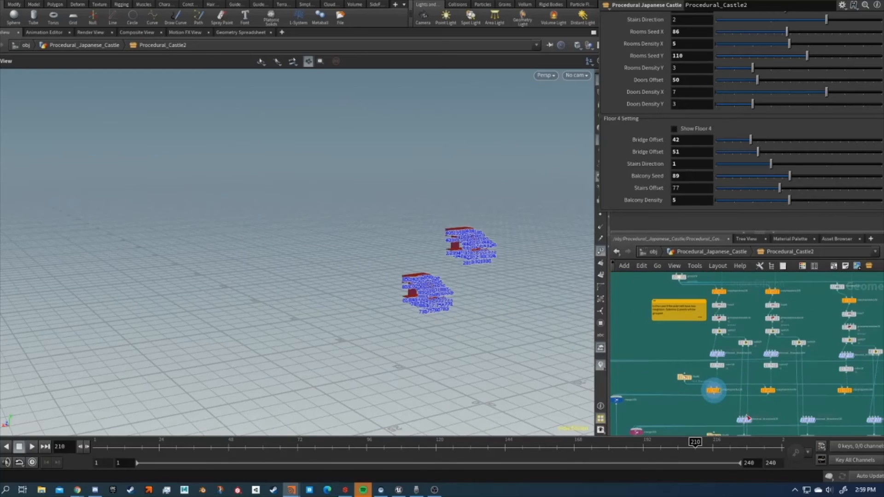
pyautogui.moveTo(727, 411); pyautogui.dragTo(719, 330, button='middle')
pyautogui.scroll(2, 678, 349)
pyautogui.scroll(1, 790, 383)
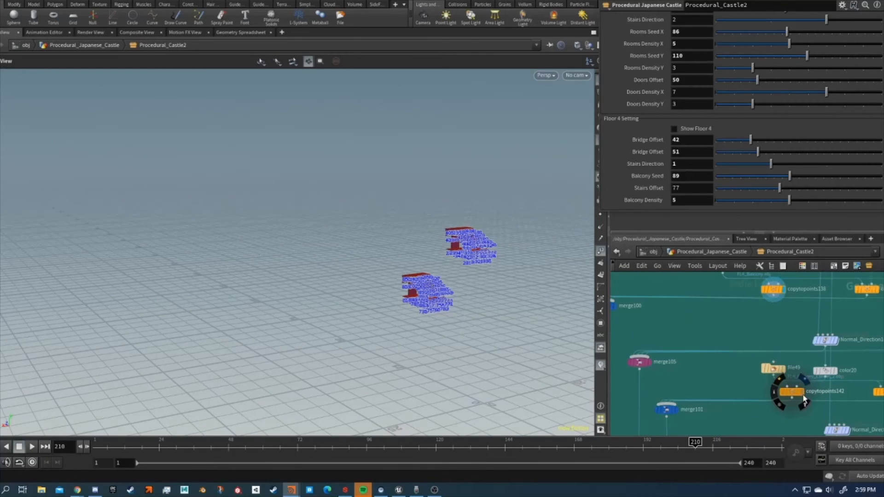
pyautogui.click(803, 398)
# Step: Hide the point numbers and display the blue balcony corner pieces at copytopoints146
pyautogui.moveTo(656, 334); pyautogui.dragTo(590, 240, button='middle')
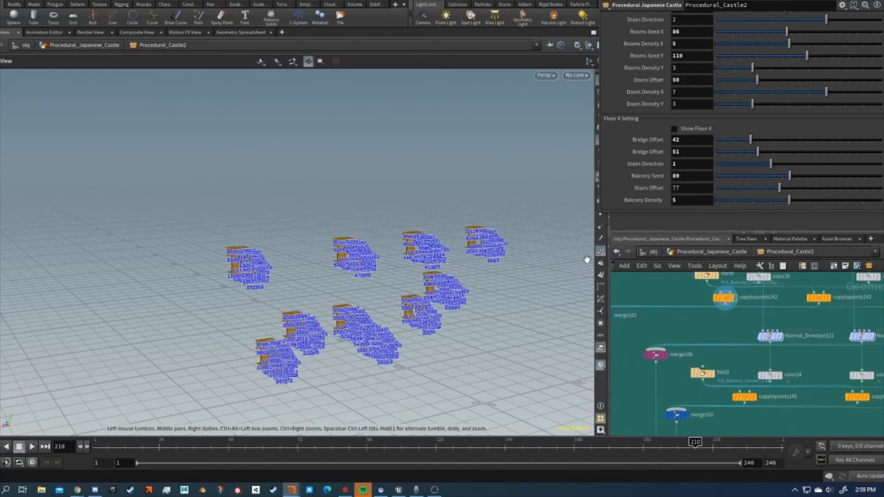
pyautogui.click(601, 253)
pyautogui.click(757, 396)
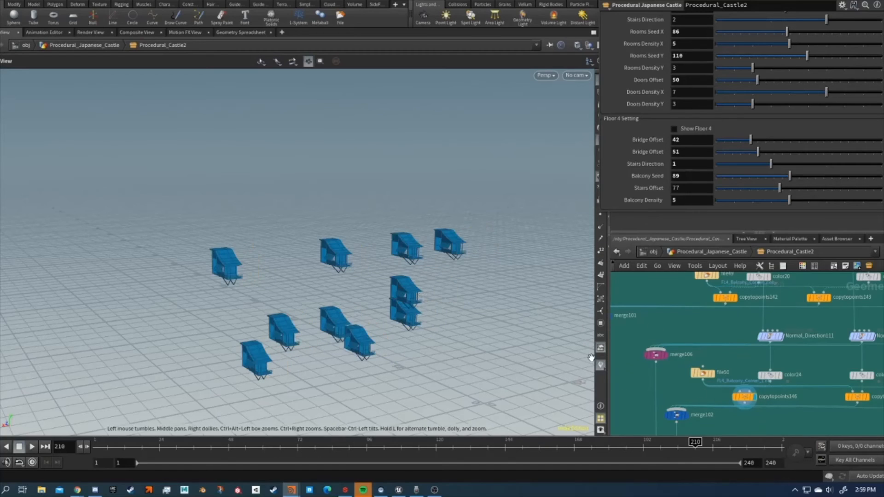
# Step: Display the merge node combining balconies with exterior walls and roofs, and view the result from the side
pyautogui.scroll(-10, 791, 392)
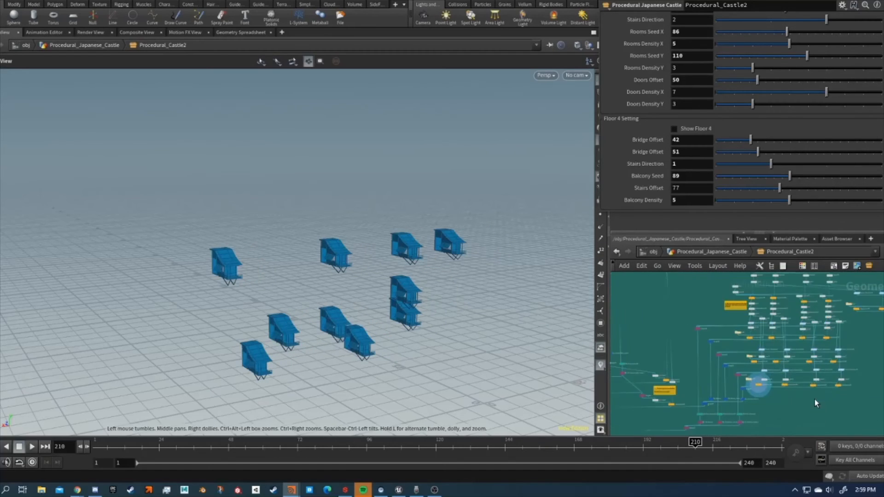
pyautogui.scroll(5, 837, 366)
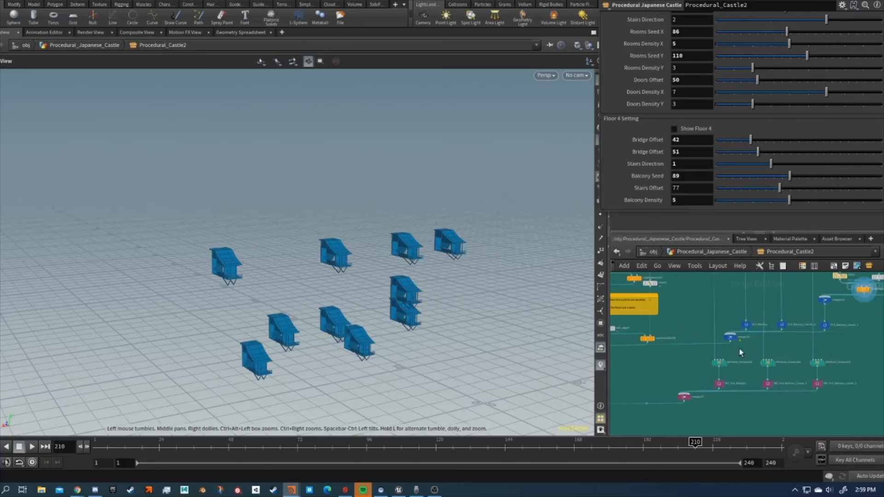
pyautogui.click(740, 329)
pyautogui.moveTo(332, 311); pyautogui.dragTo(431, 323)
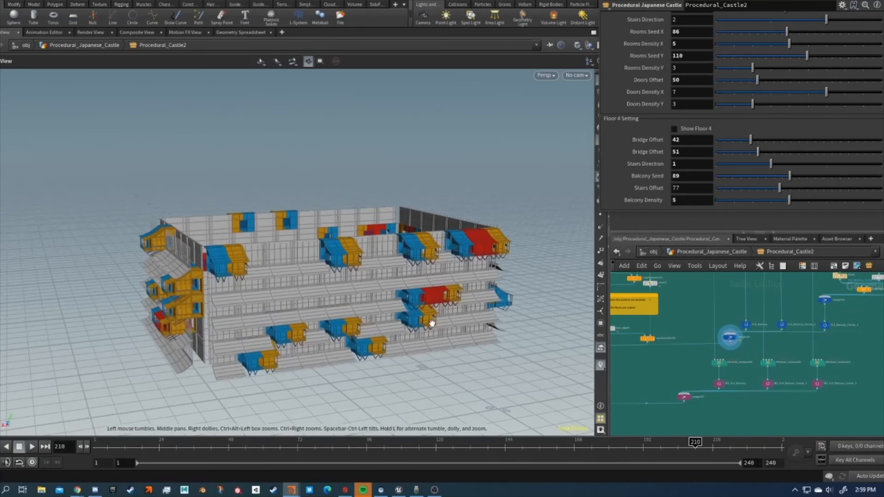
# Step: Display the complete attic roof at the OUT_Attic node and inspect it from above
pyautogui.scroll(6, 767, 321)
pyautogui.scroll(5, 732, 391)
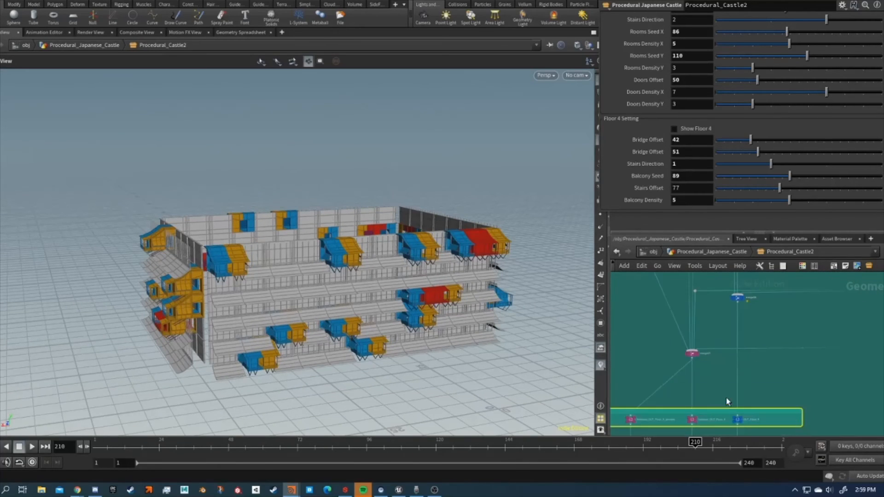
pyautogui.click(763, 368)
pyautogui.moveTo(364, 318); pyautogui.dragTo(401, 338)
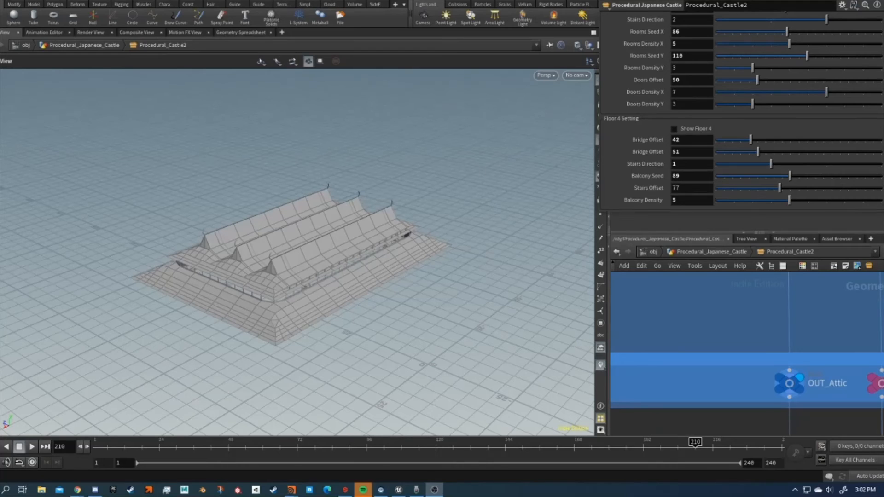
pyautogui.scroll(-8, 695, 340)
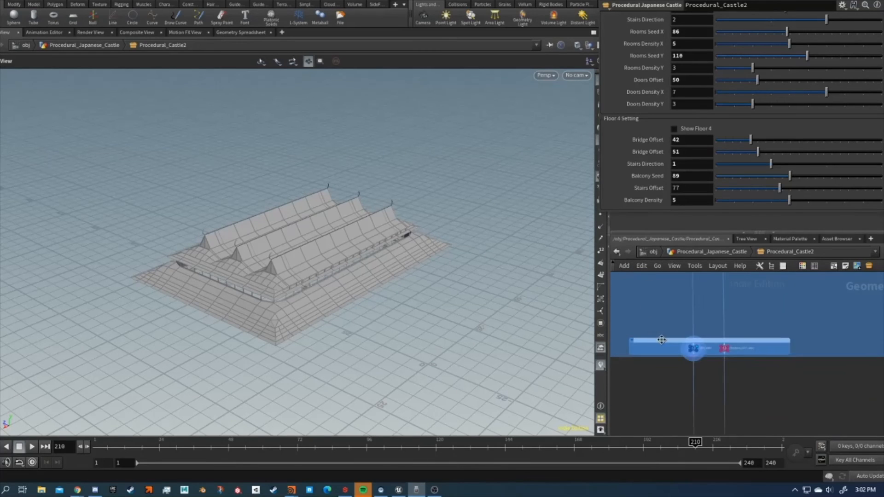
pyautogui.moveTo(695, 340); pyautogui.dragTo(795, 402, button='middle')
pyautogui.moveTo(401, 279); pyautogui.dragTo(368, 301)
# Step: Display the add66 line at the start of the attic structure network
pyautogui.scroll(4, 691, 309)
pyautogui.scroll(5, 689, 301)
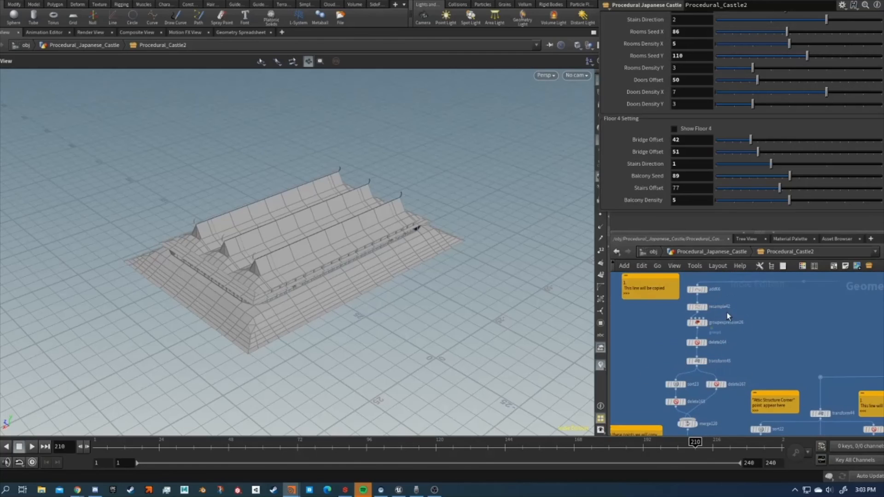
pyautogui.click(699, 283)
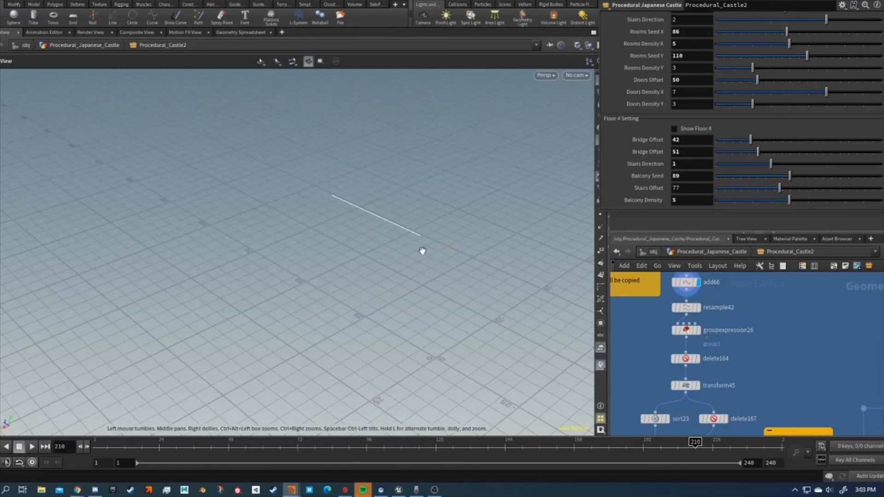
# Step: Display the merge120 node to view the end points of the attic line
pyautogui.scroll(-4, 754, 324)
pyautogui.moveTo(771, 327); pyautogui.dragTo(759, 289, button='middle')
pyautogui.scroll(4, 735, 338)
pyautogui.moveTo(723, 380); pyautogui.dragTo(751, 361, button='middle')
pyautogui.scroll(2, 720, 372)
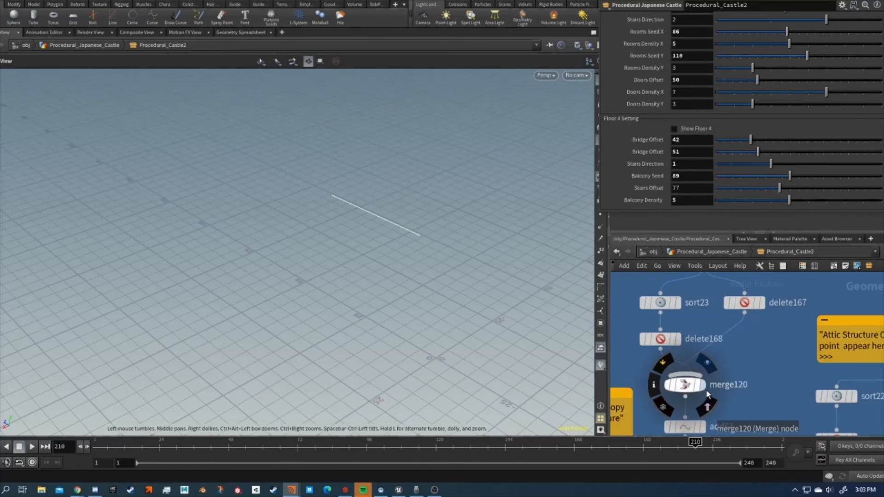
pyautogui.scroll(-1, 545, 355)
# Step: Display the last of the three copytopoints nodes beside merge117 to view its attic structure points
pyautogui.scroll(-3, 686, 378)
pyautogui.moveTo(736, 414); pyautogui.dragTo(720, 342, button='middle')
pyautogui.scroll(-3, 711, 360)
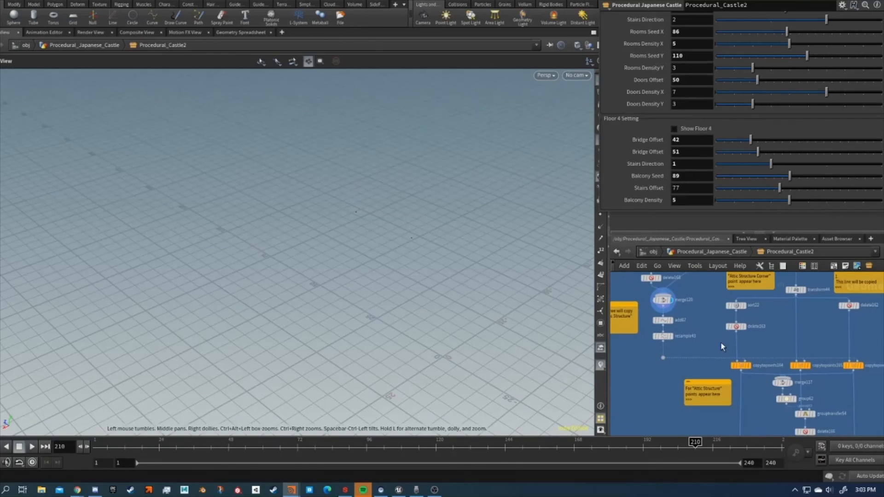
pyautogui.scroll(3, 768, 354)
pyautogui.moveTo(793, 370); pyautogui.dragTo(784, 341, button='middle')
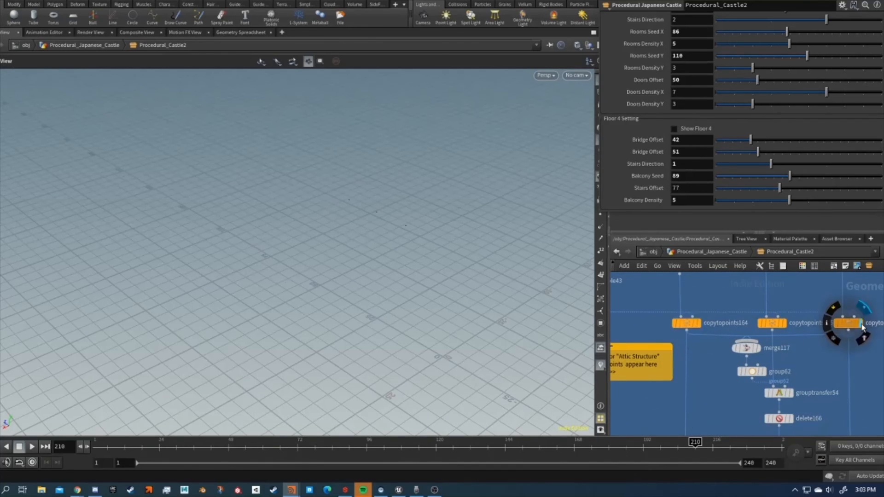
# Step: Display the merge118 node to view the attic structure corner pieces on both sides
pyautogui.scroll(-3, 724, 378)
pyautogui.moveTo(780, 432); pyautogui.dragTo(801, 376, button='middle')
pyautogui.scroll(3, 806, 374)
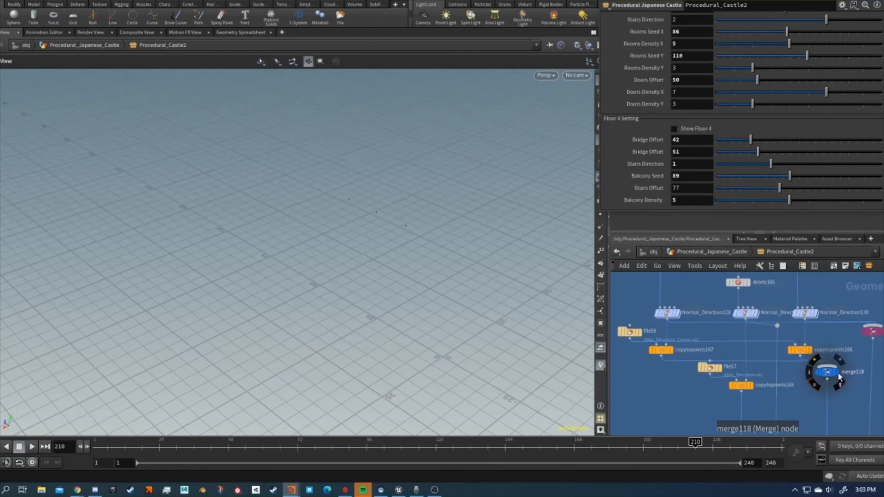
pyautogui.click(842, 359)
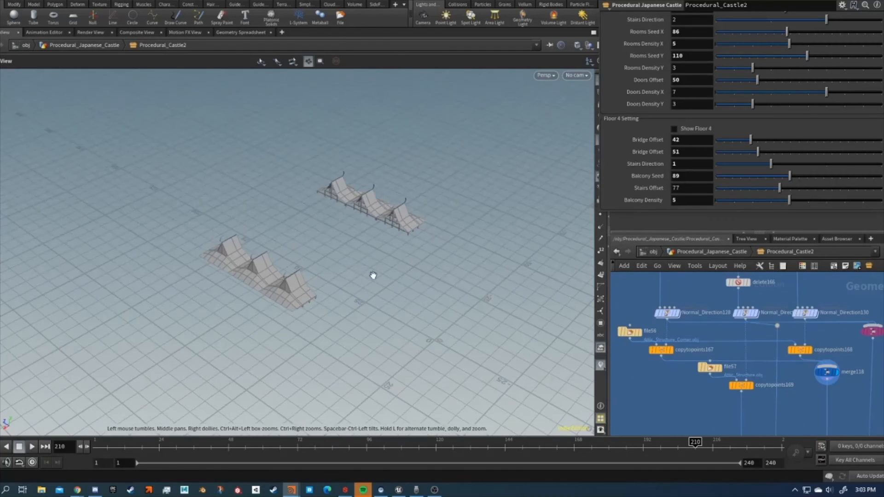
# Step: Display the merge116 node to view the combined attic and roof structure from a low angle
pyautogui.scroll(-3, 735, 391)
pyautogui.scroll(5, 735, 386)
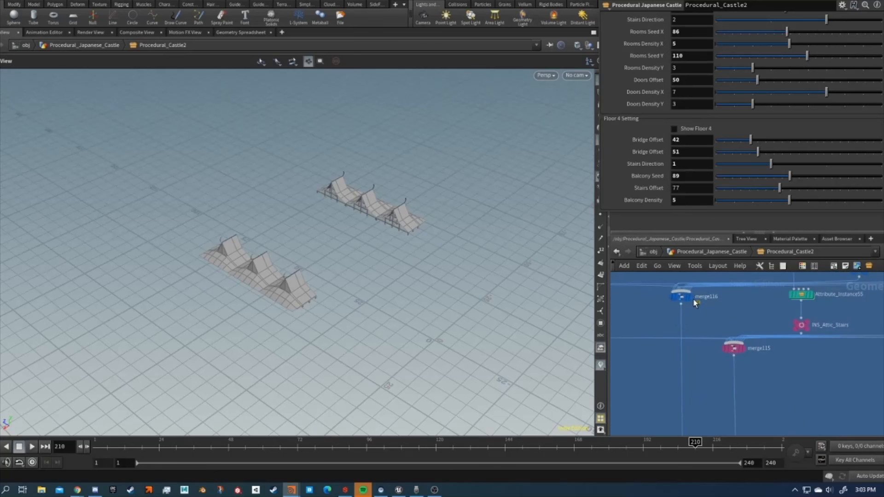
pyautogui.click(692, 299)
pyautogui.moveTo(368, 313); pyautogui.dragTo(345, 285)
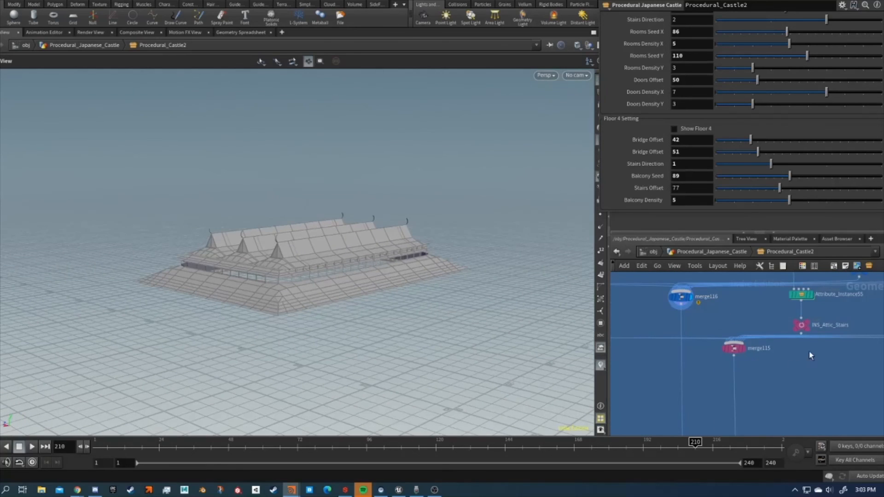
# Step: Display the Attic_Stairs node, followed by the neighbouring attic node beside it, to view their separate geometry
pyautogui.scroll(-5, 847, 323)
pyautogui.scroll(5, 783, 360)
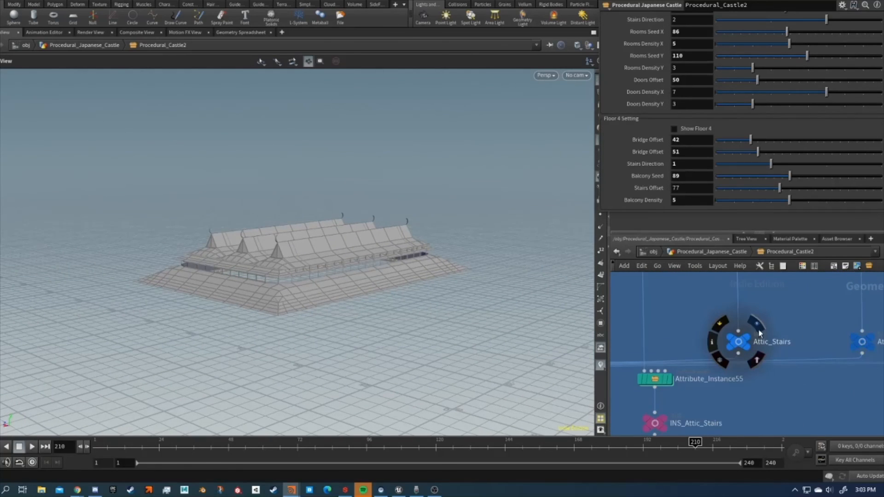
pyautogui.click(757, 328)
pyautogui.click(879, 331)
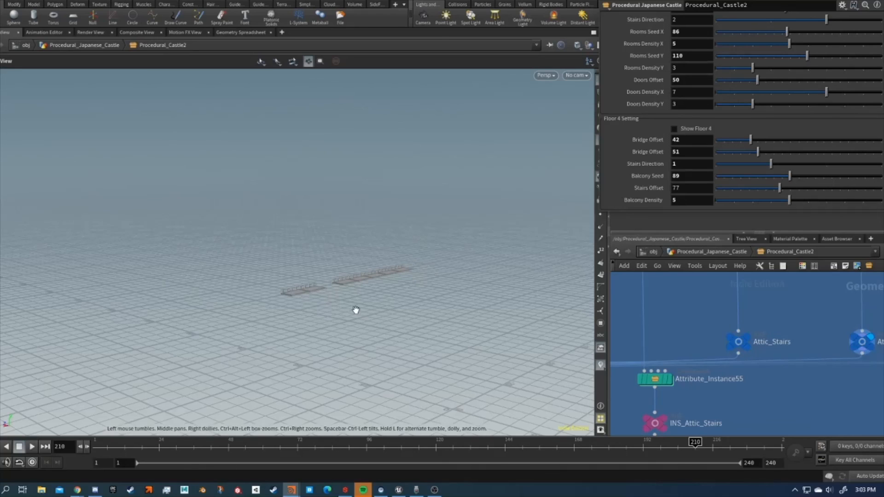
# Step: Display the last node in the orange network box to view the complete castle
pyautogui.scroll(-4, 777, 391)
pyautogui.moveTo(671, 406); pyautogui.dragTo(732, 371, button='middle')
pyautogui.scroll(-3, 705, 362)
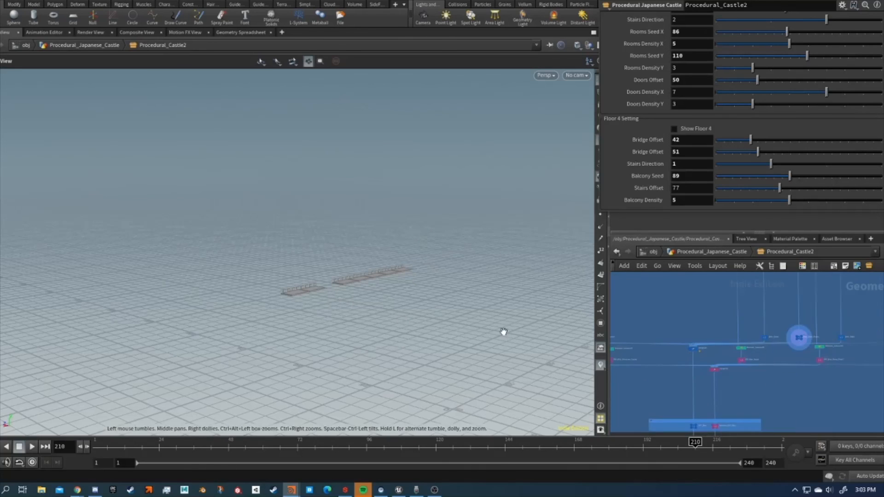
pyautogui.scroll(-2, 716, 338)
pyautogui.scroll(-4, 718, 342)
pyautogui.scroll(-3, 804, 400)
pyautogui.moveTo(804, 399); pyautogui.dragTo(848, 317, button='middle')
pyautogui.moveTo(764, 349); pyautogui.dragTo(718, 281, button='middle')
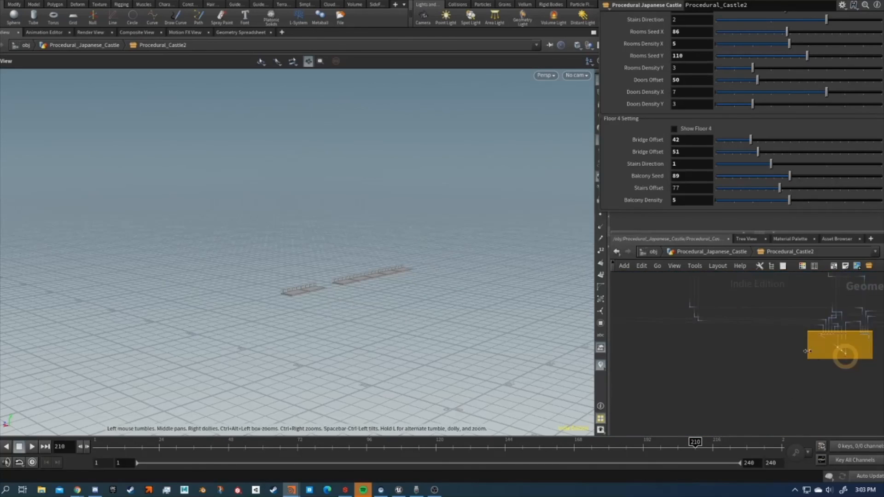
pyautogui.scroll(5, 843, 349)
pyautogui.scroll(1, 865, 354)
pyautogui.moveTo(865, 356); pyautogui.dragTo(603, 347, button='middle')
pyautogui.moveTo(726, 322); pyautogui.dragTo(758, 386, button='middle')
pyautogui.scroll(3, 734, 354)
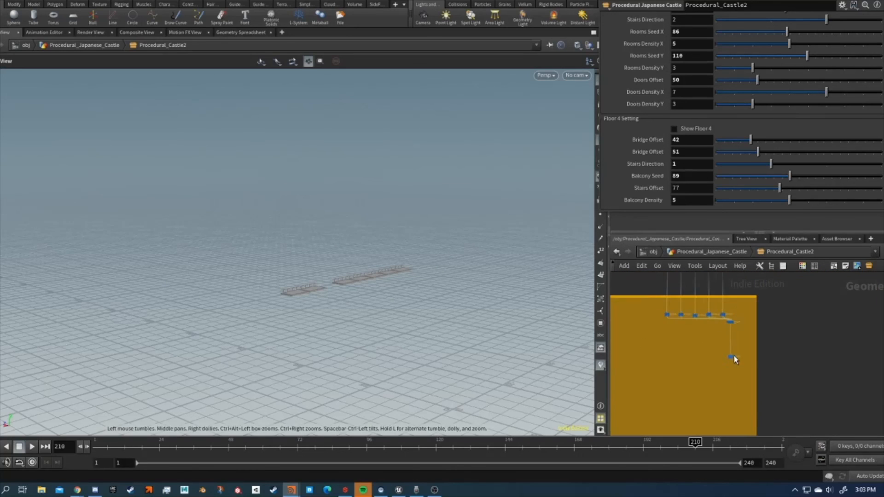
pyautogui.click(736, 355)
pyautogui.scroll(-4, 367, 276)
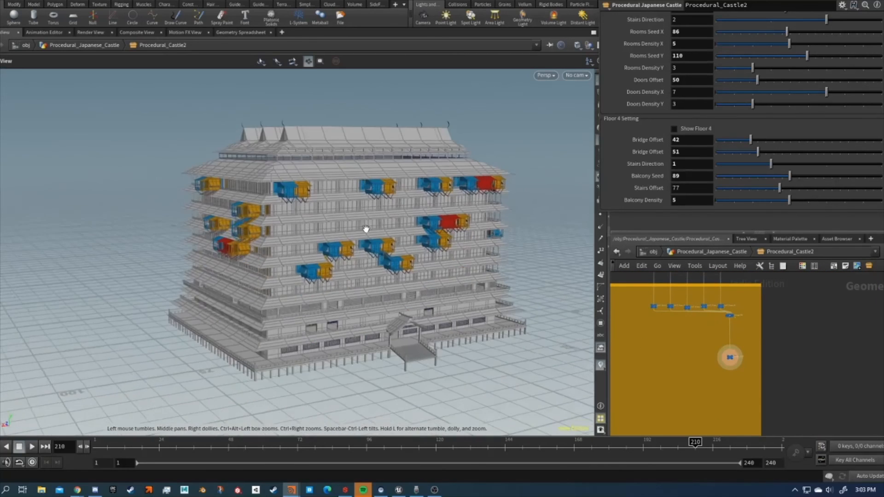
pyautogui.moveTo(362, 265); pyautogui.dragTo(230, 290)
# Step: Set the Floor 4 Balcony Density to 3 and inspect the balconies on the castle facade
pyautogui.scroll(2, 750, 184)
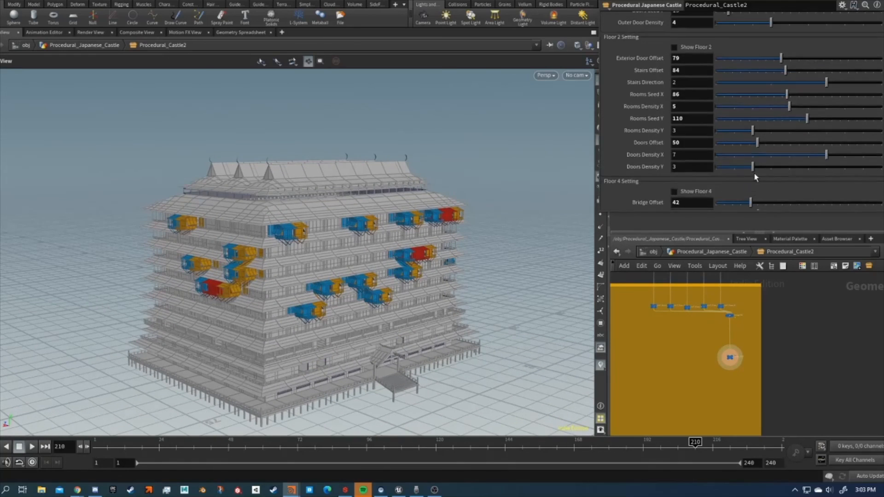
pyautogui.scroll(-2, 758, 162)
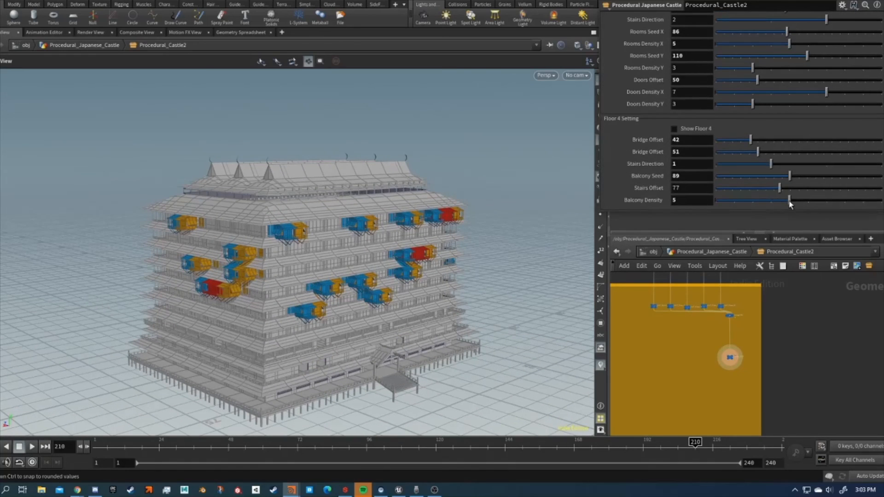
pyautogui.moveTo(790, 205); pyautogui.dragTo(757, 210)
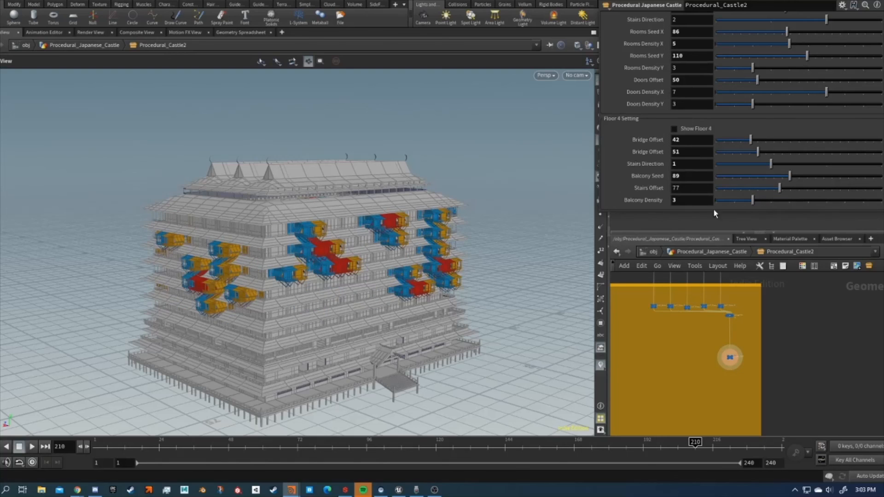
pyautogui.moveTo(349, 307); pyautogui.dragTo(294, 297)
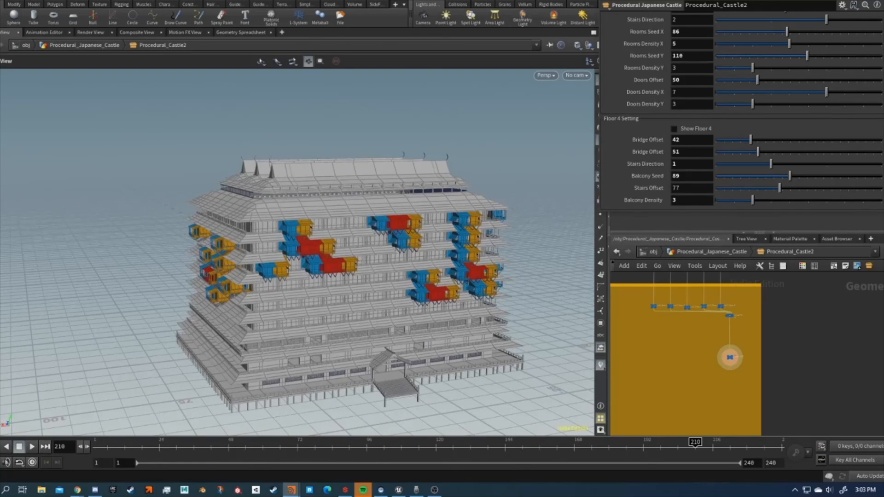